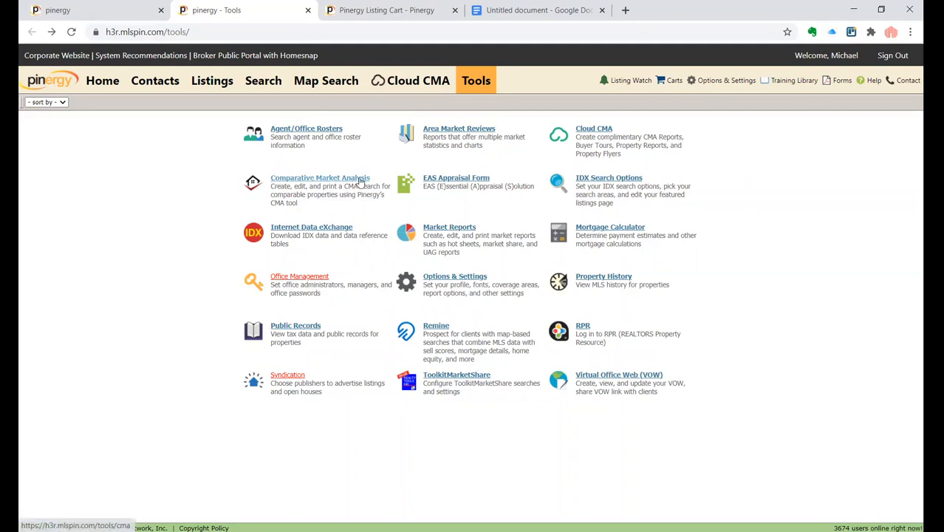
- Switch to the CMA tab and move the Pinergy Listing Cart tab next to it
left_click(94, 18)
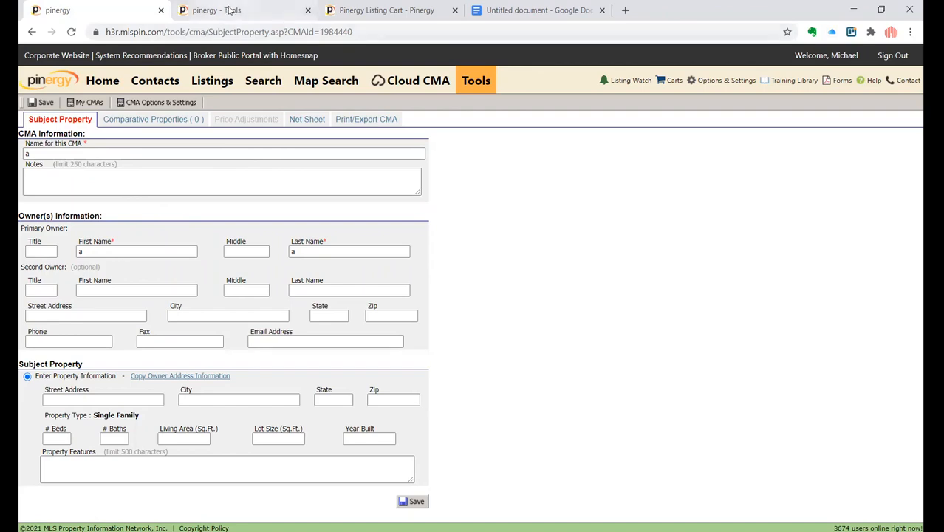
left_click(348, 20)
left_click_drag(347, 24, 203, 15)
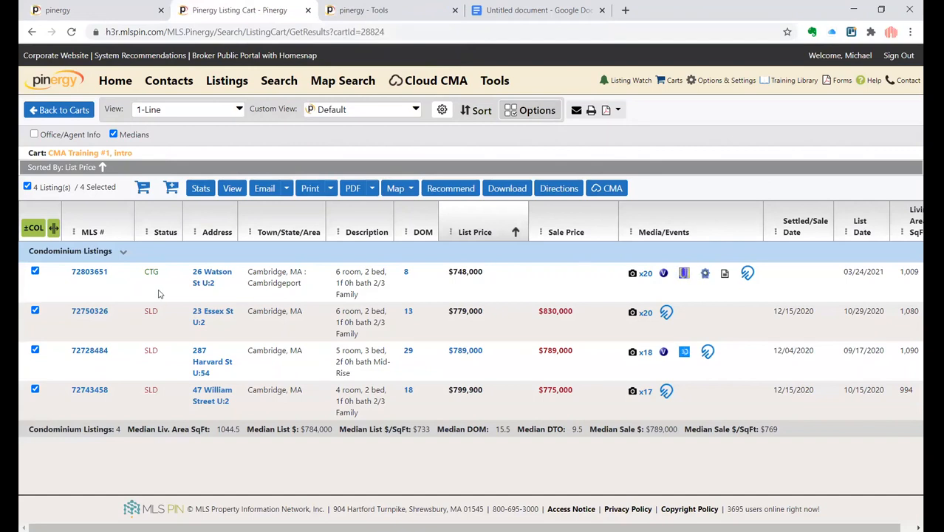
left_click_drag(111, 273, 72, 274)
key("ctrl+c")
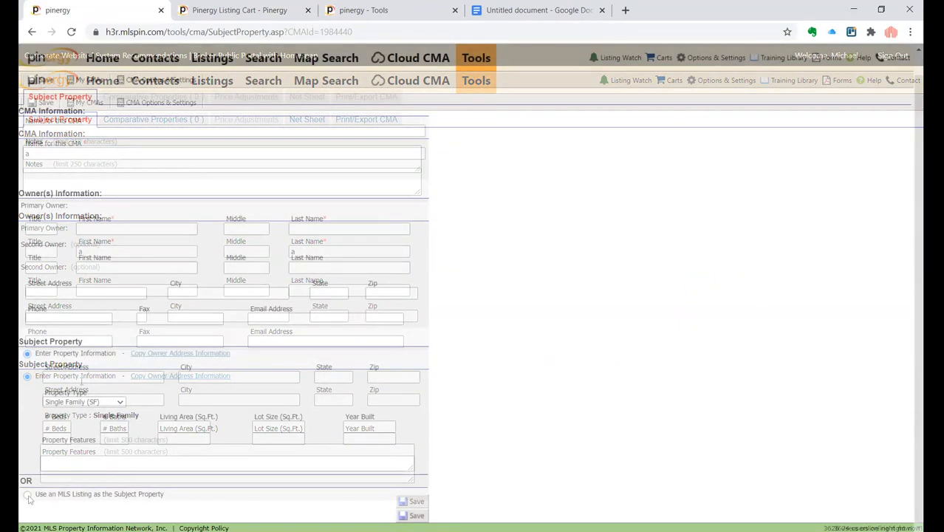
left_click(27, 495)
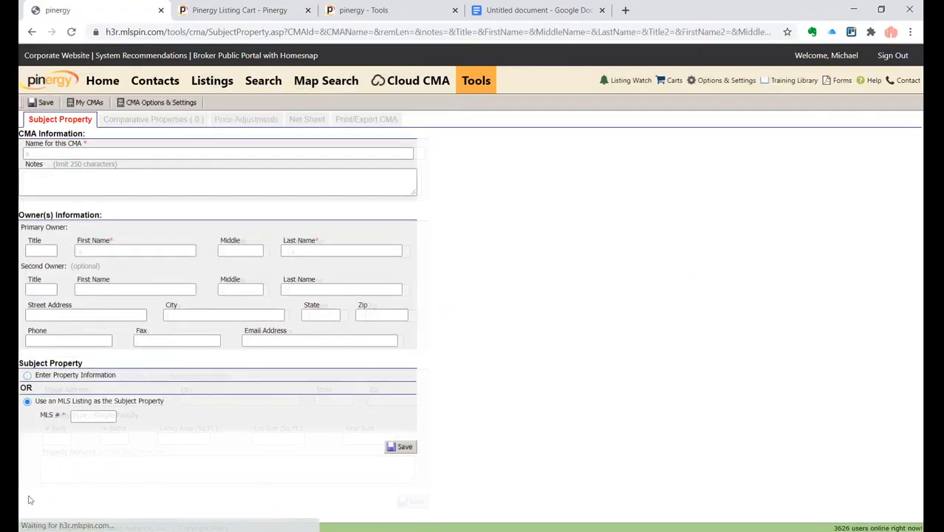
left_click(90, 416)
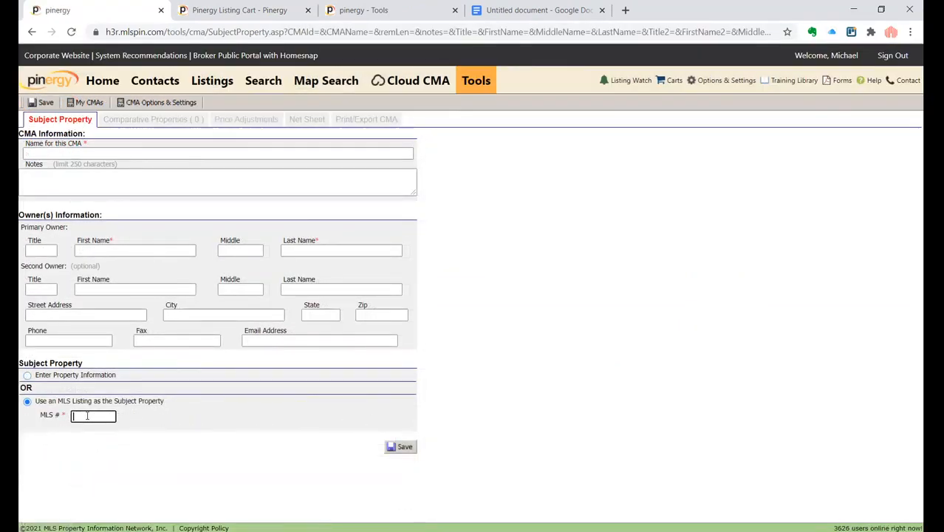
key("ctrl+v")
- Name the CMA "a", fill in the primary owner's first and last names, and save the subject property
left_click(134, 152)
type("a")
left_click(151, 249)
type("a")
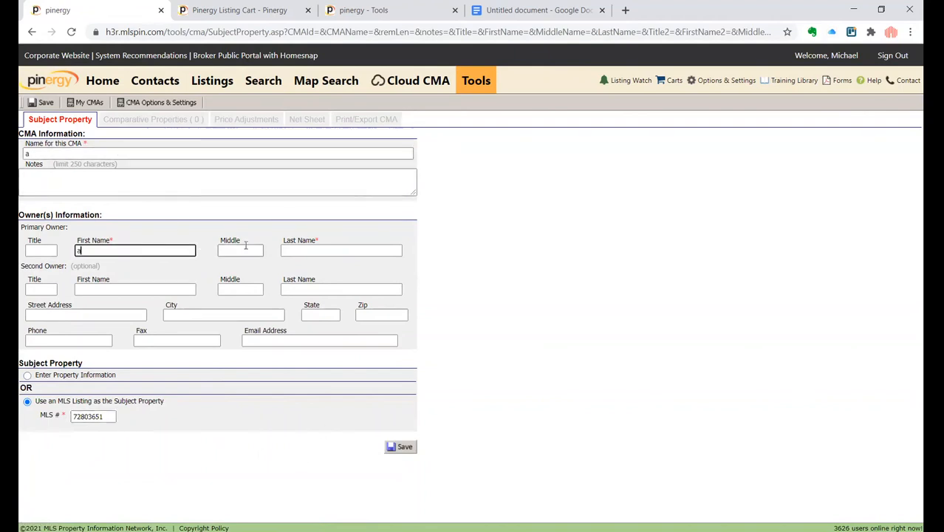
left_click(315, 250)
type("a")
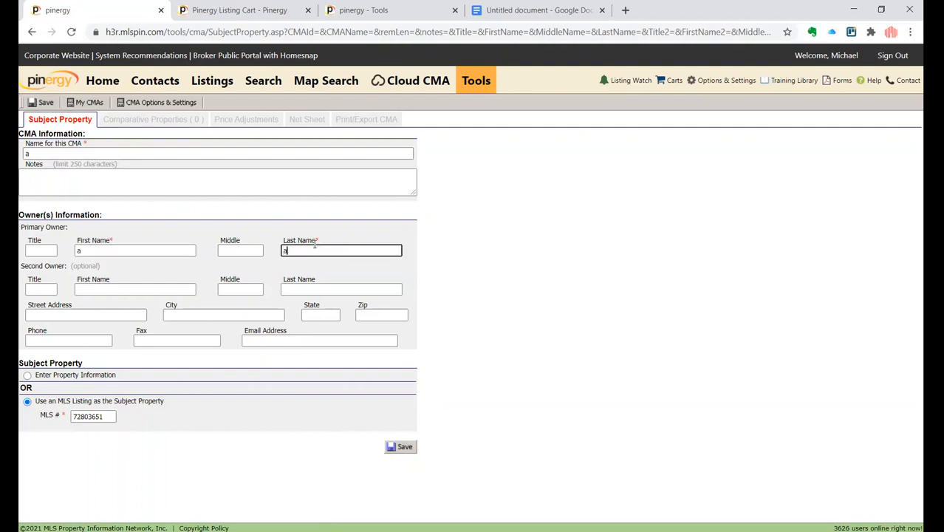
left_click(258, 459)
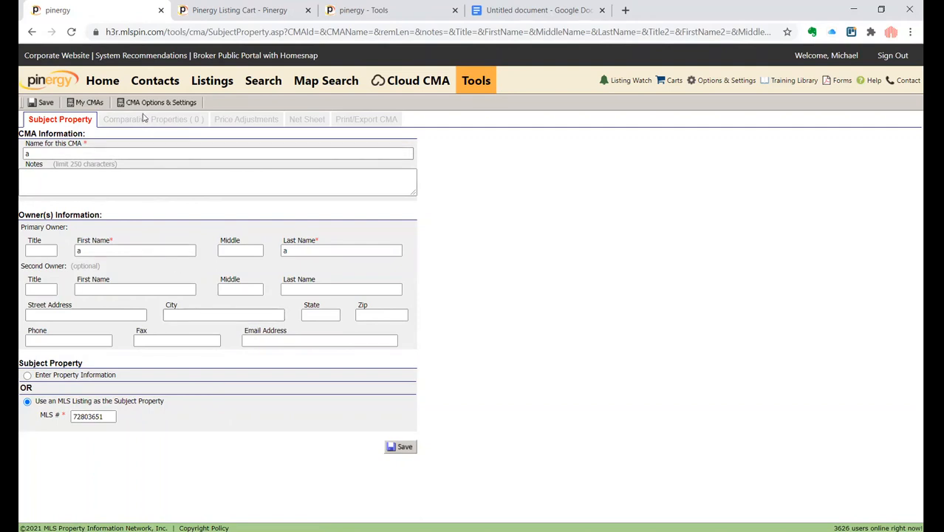
left_click(404, 447)
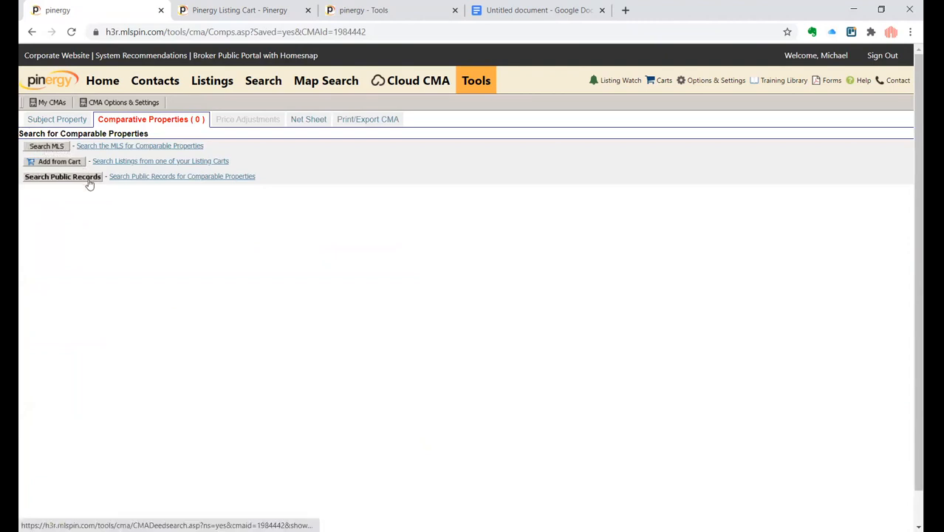
- Open the MLS comparable search and enter listing 72750326, copied from the cart, in the List Number field
left_click(44, 147)
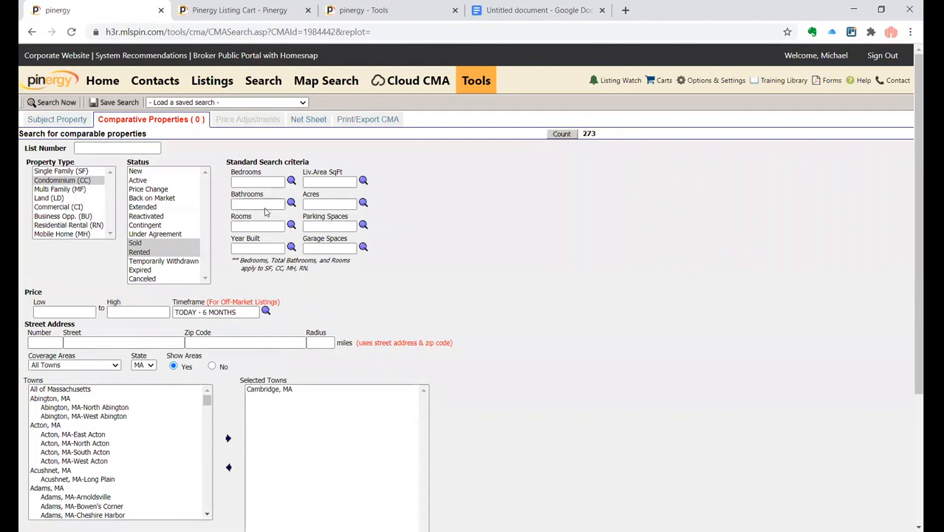
key("ctrl+Tab")
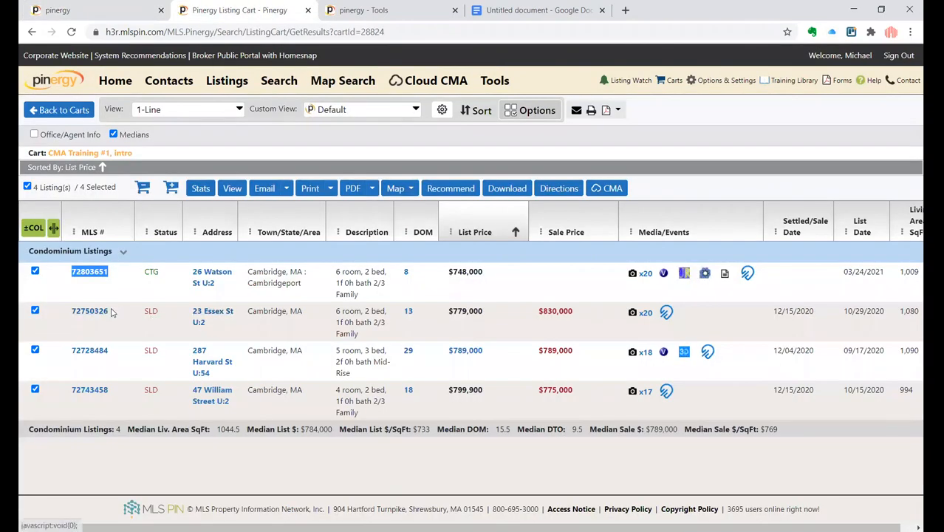
left_click_drag(111, 311, 74, 312)
key("ctrl+c")
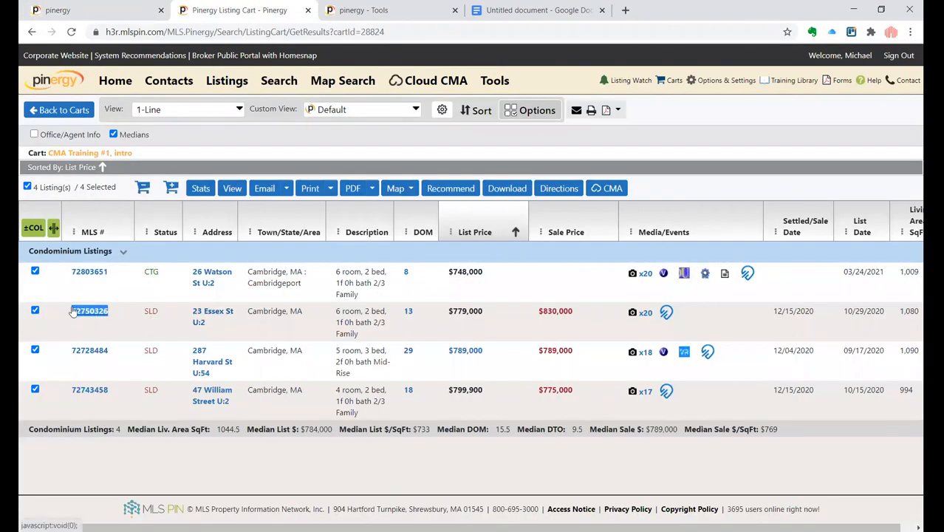
key("ctrl+shift+Tab")
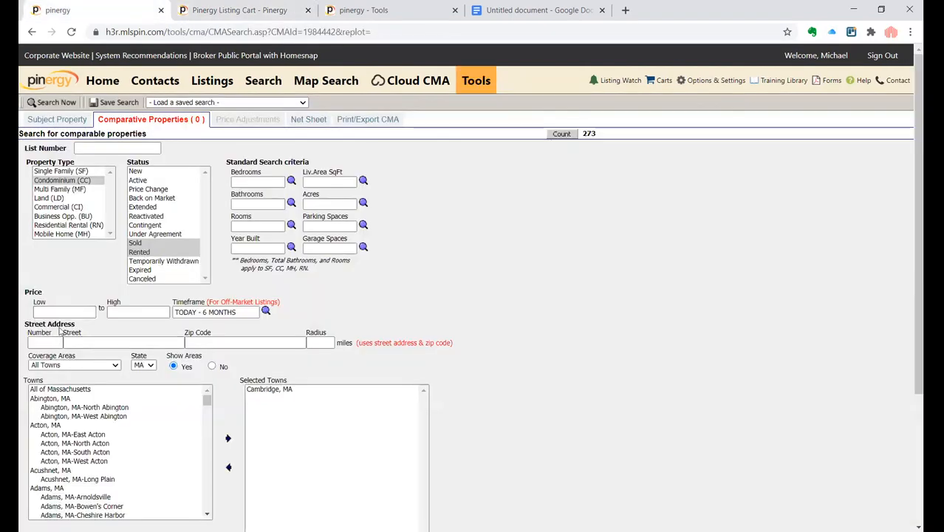
left_click(88, 146)
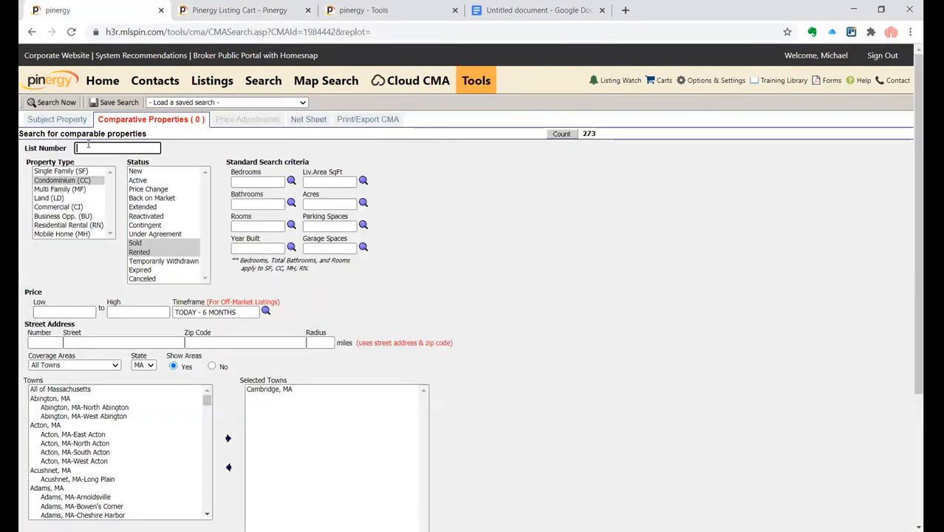
key("ctrl+v")
type(",")
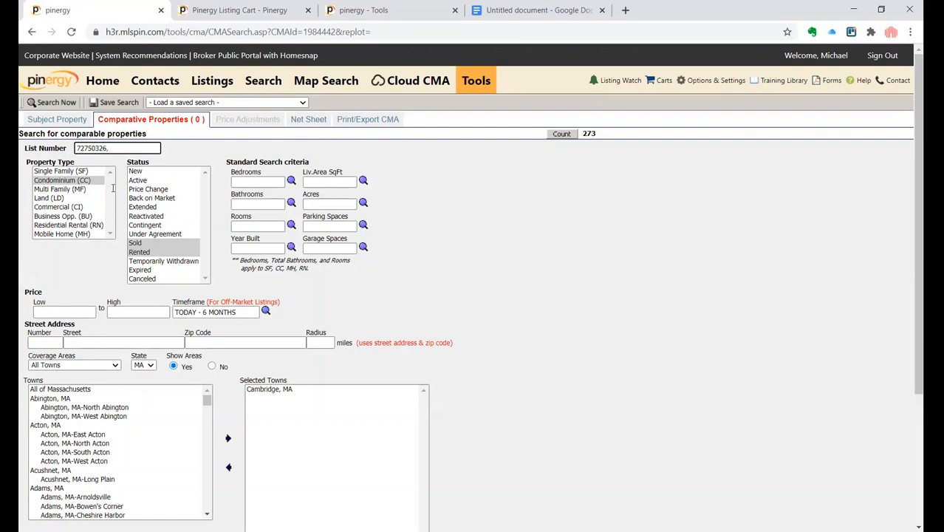
- Add listings 72728484 and 72743458 from the cart to the List Number field, separated by commas
key("ctrl+Tab")
left_click_drag(113, 358, 68, 352)
key("ctrl+c")
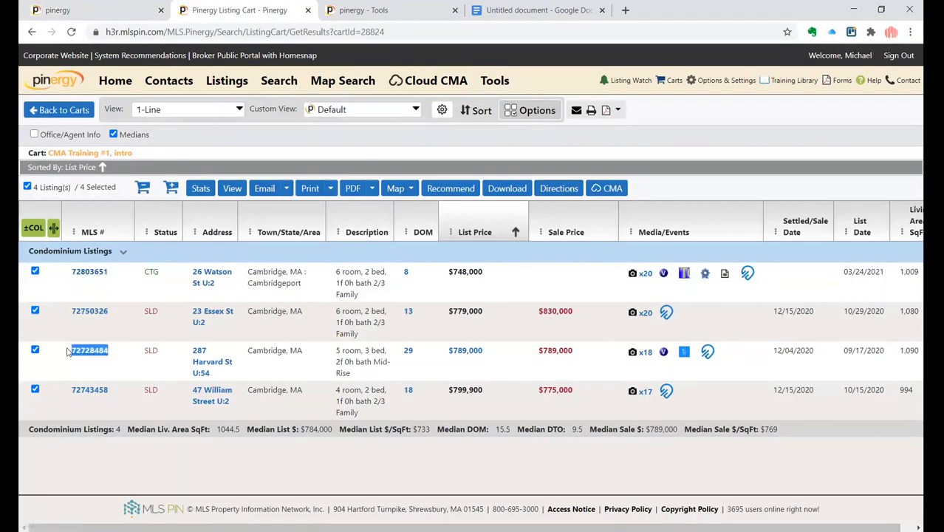
key("ctrl+shift+Tab")
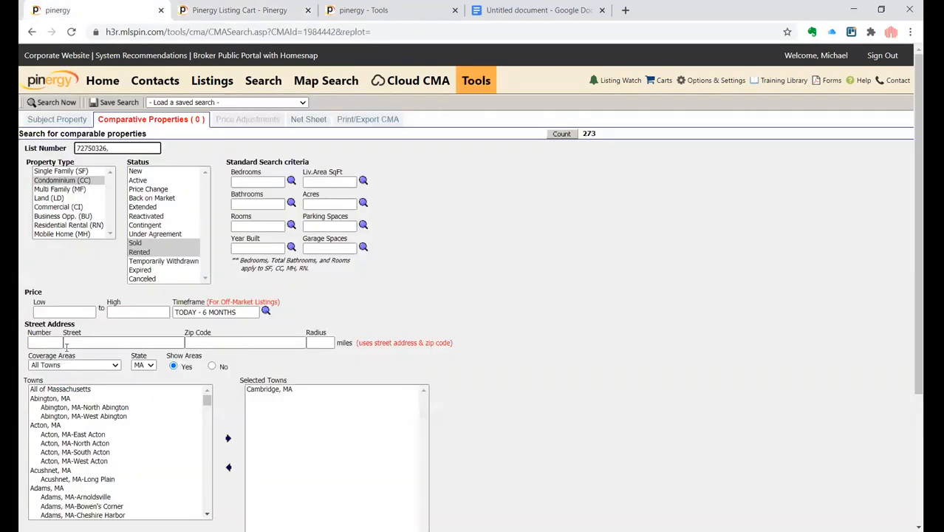
key("ctrl+v")
key("ctrl+Tab")
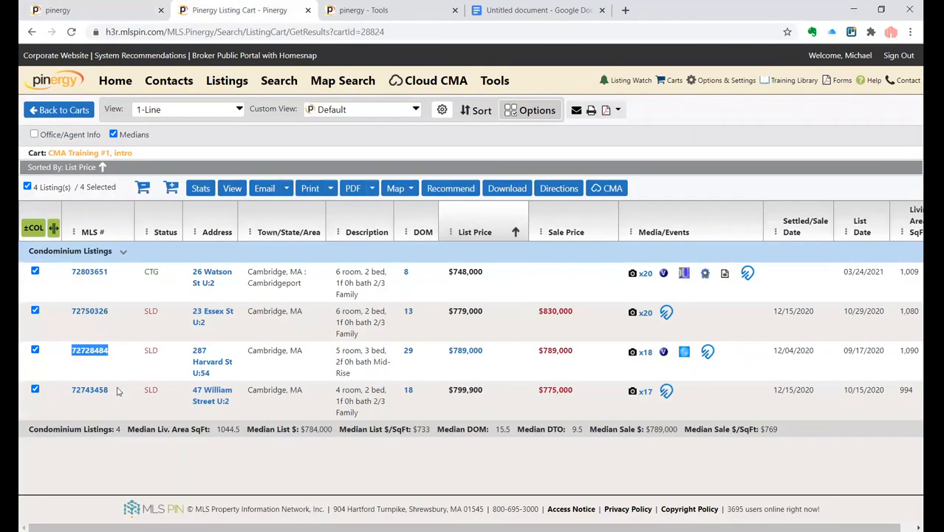
left_click_drag(123, 390, 54, 389)
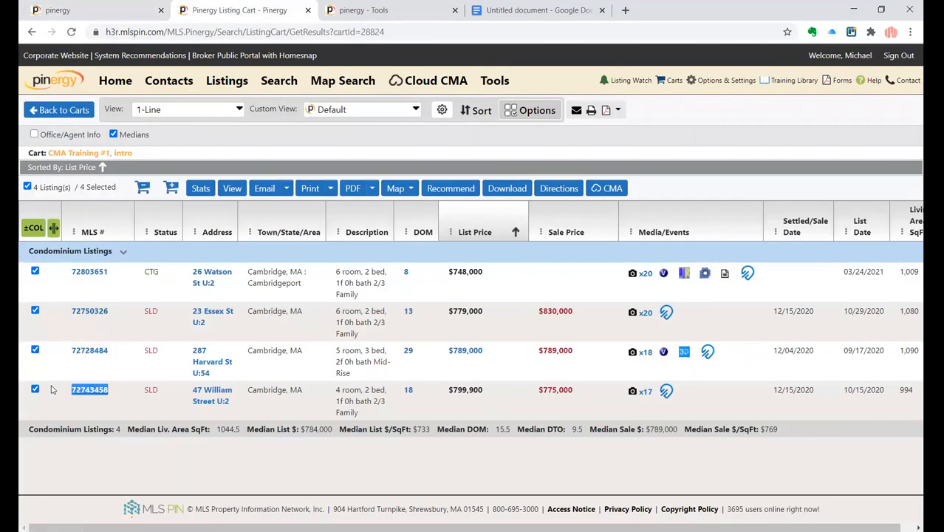
key("ctrl+shift+Tab")
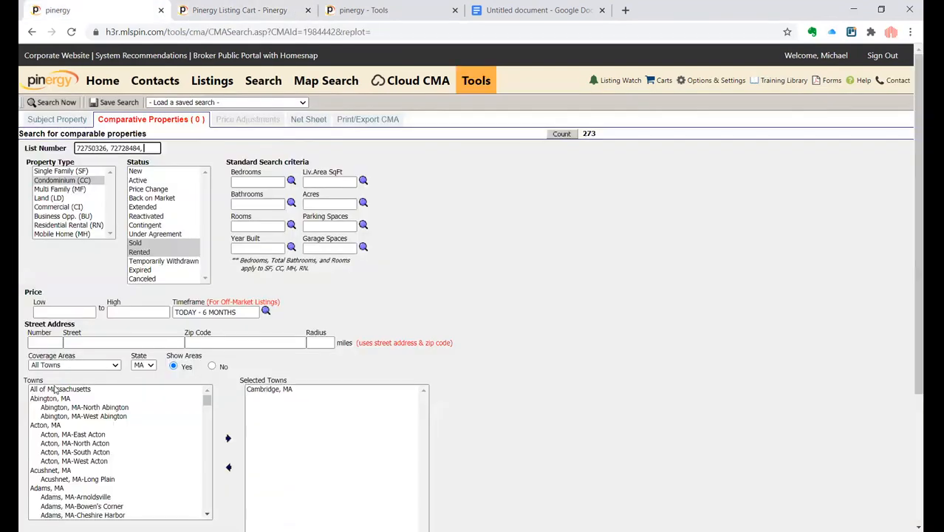
key("ctrl+v")
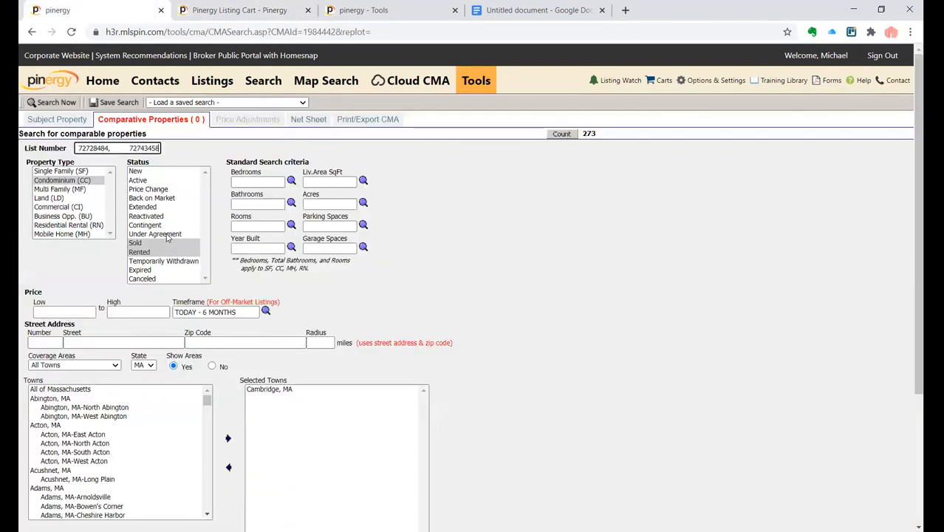
key("BackSpace")
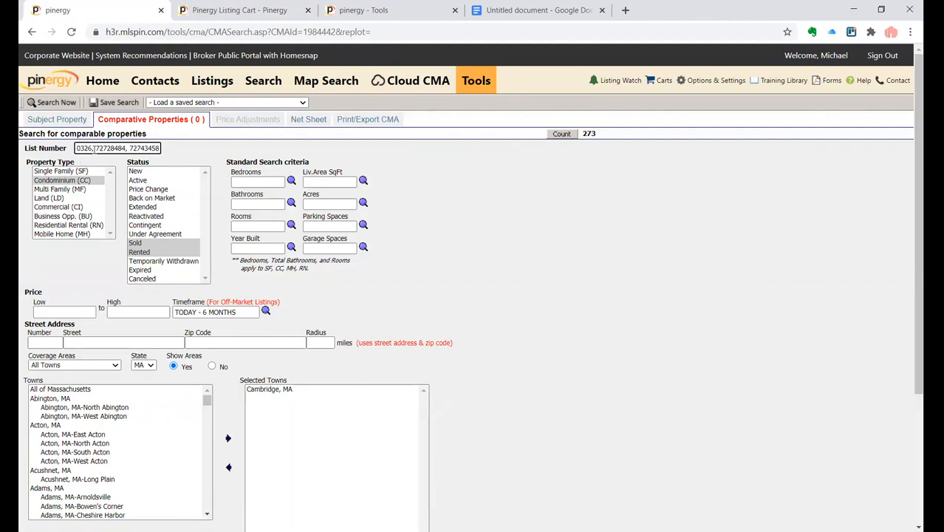
- Run the comparable search, select all three results, add them to the CMA and continue to view them
left_click(551, 140)
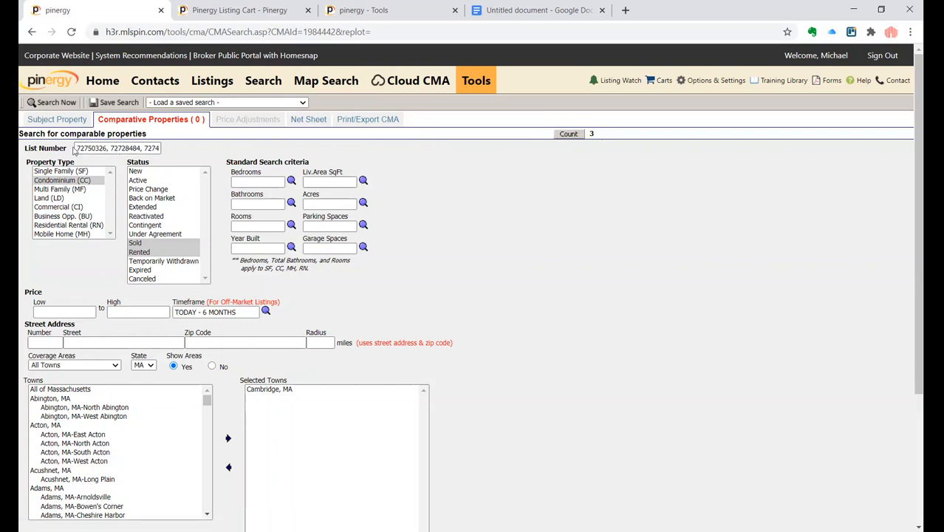
left_click(45, 103)
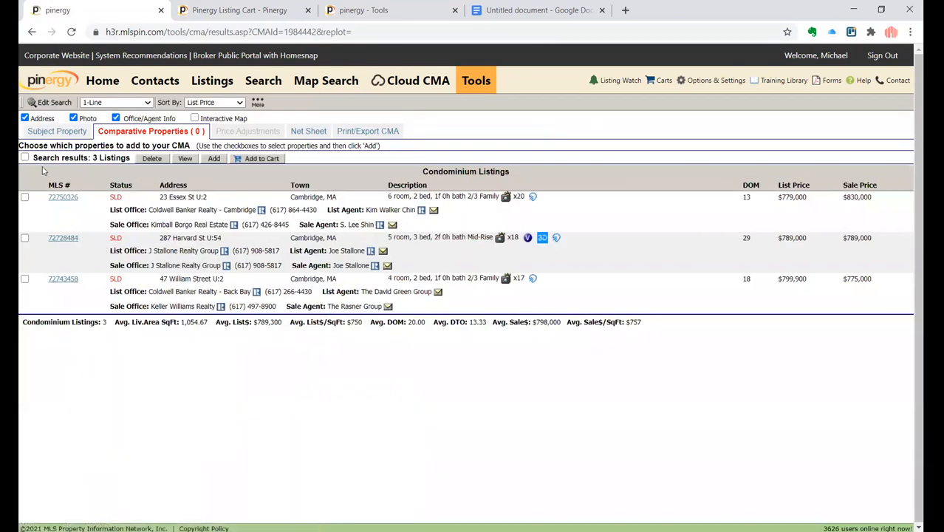
left_click(25, 159)
left_click(214, 159)
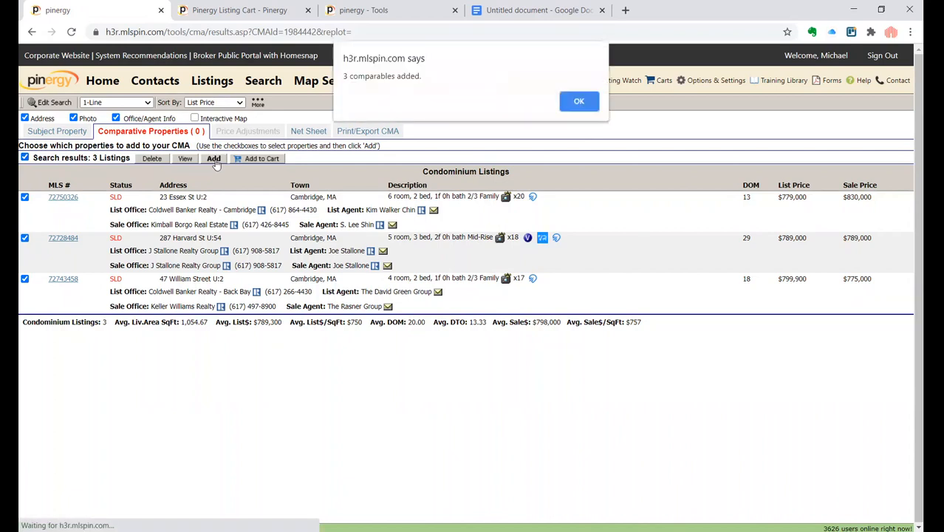
left_click(579, 103)
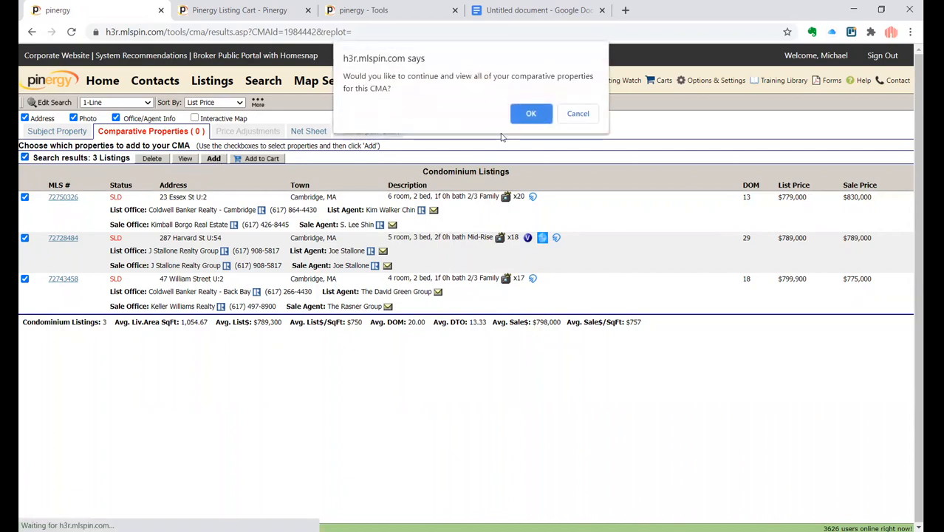
left_click(529, 114)
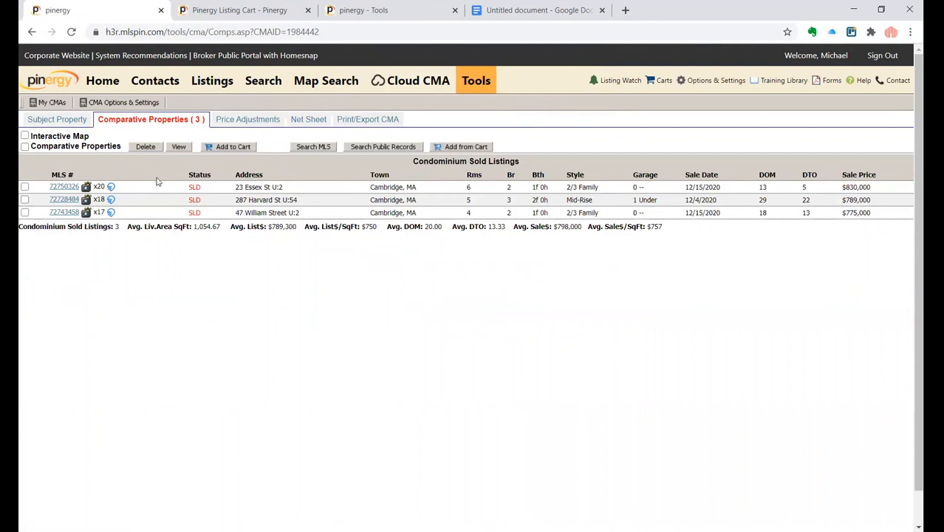
- Open the Price Adjustments report and examine the subject and comparables' adjustment values
left_click(228, 120)
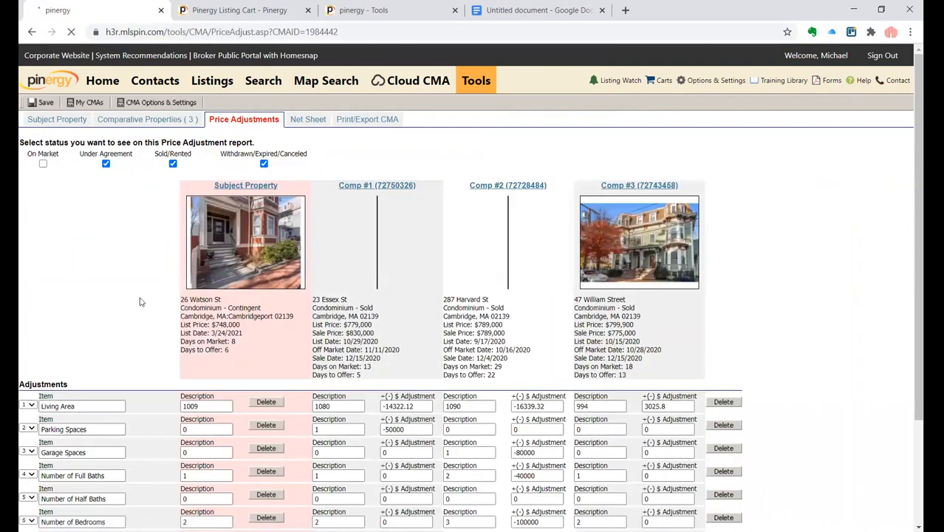
scroll(140, 301, "down", 1)
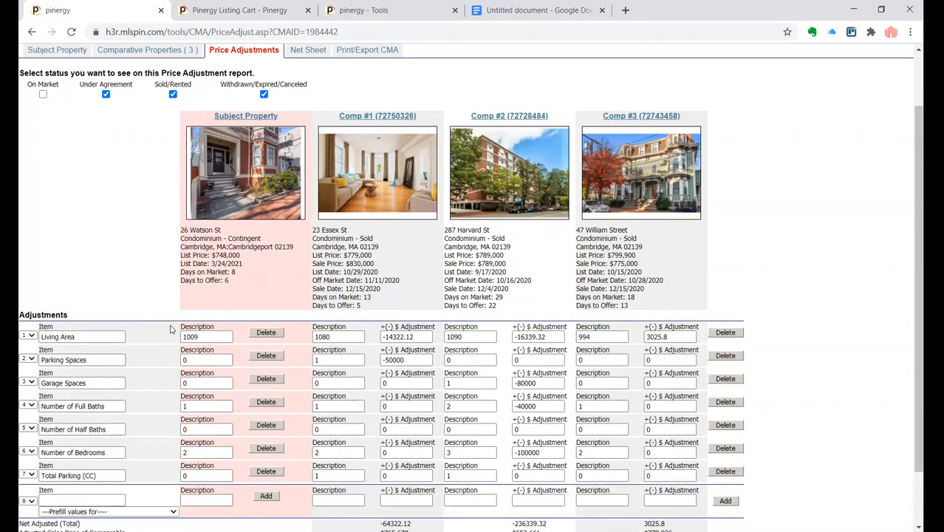
scroll(170, 330, "down", 2)
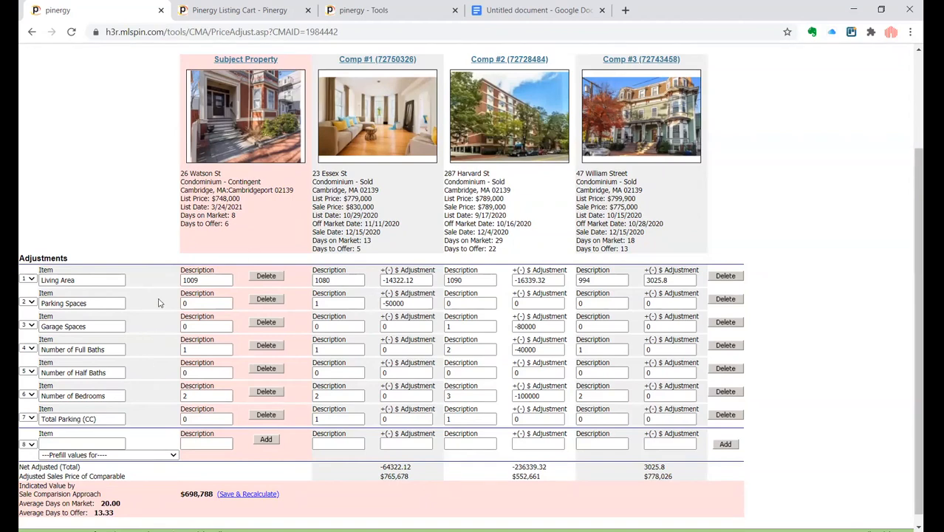
scroll(159, 291, "up", 1)
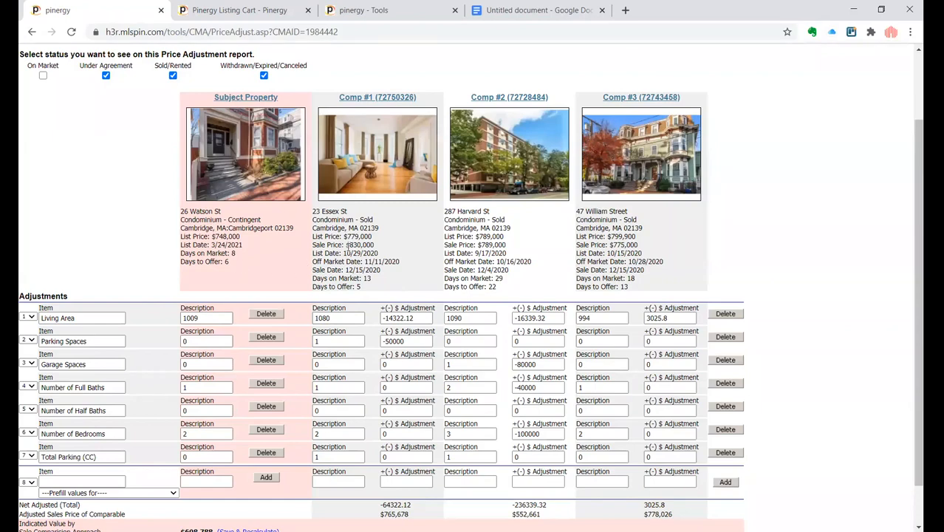
left_click_drag(347, 246, 373, 246)
left_click(418, 278)
left_click(331, 318)
double_click(330, 318)
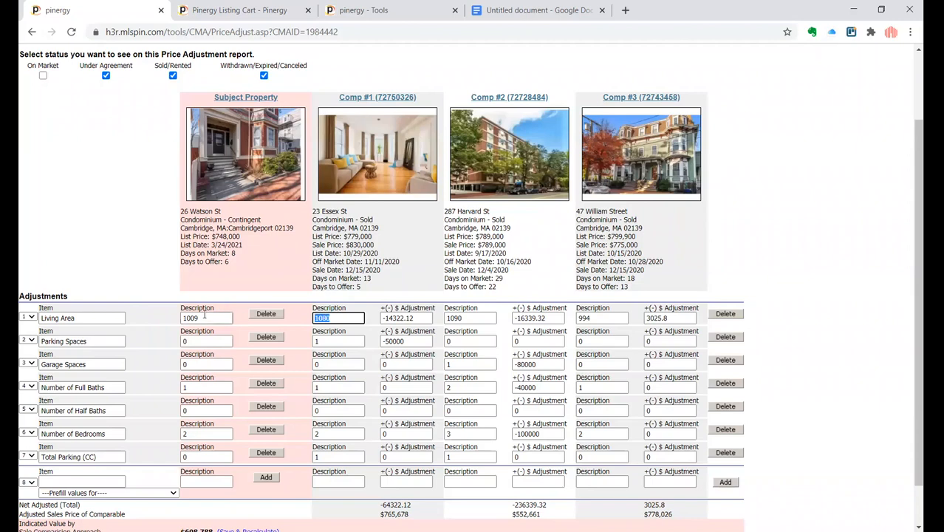
left_click(204, 317)
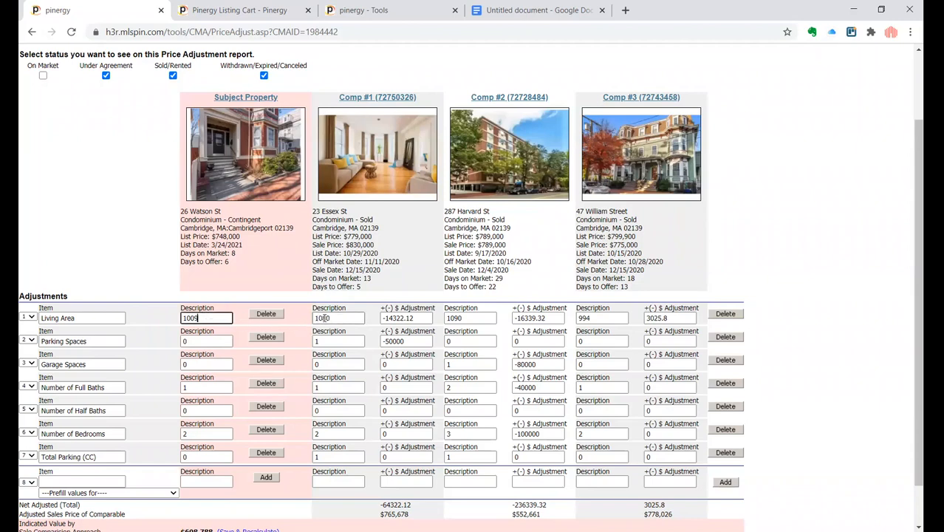
left_click(337, 318)
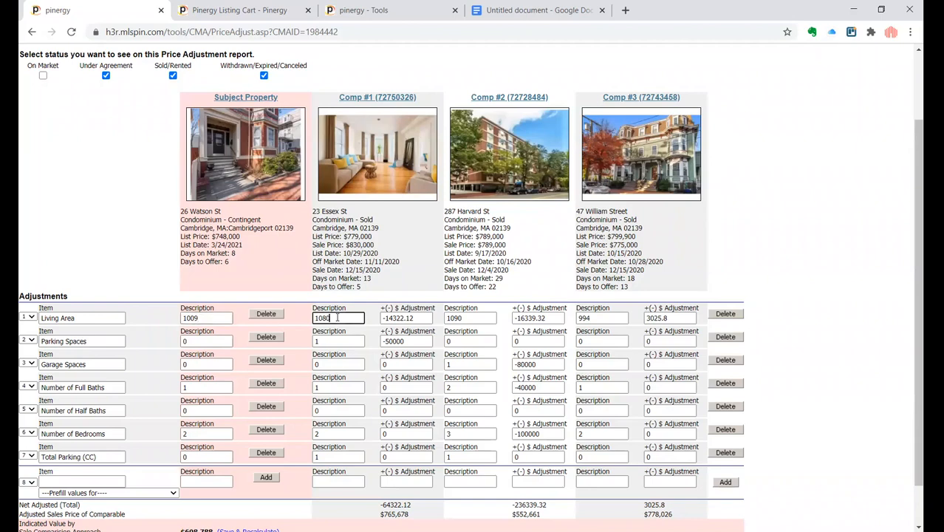
- Examine the living area and parking space adjustment values entered for the comparables
left_click(382, 318)
left_click_drag(382, 318, 416, 318)
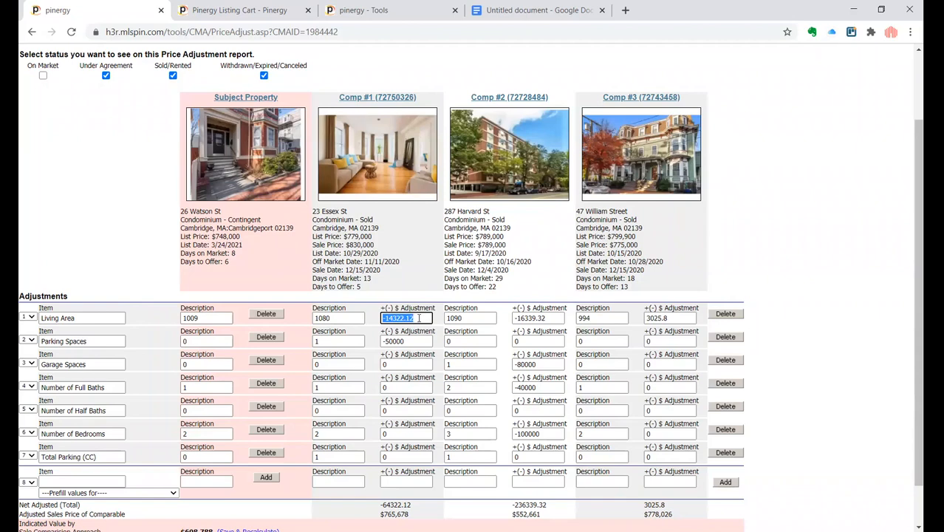
left_click(201, 344)
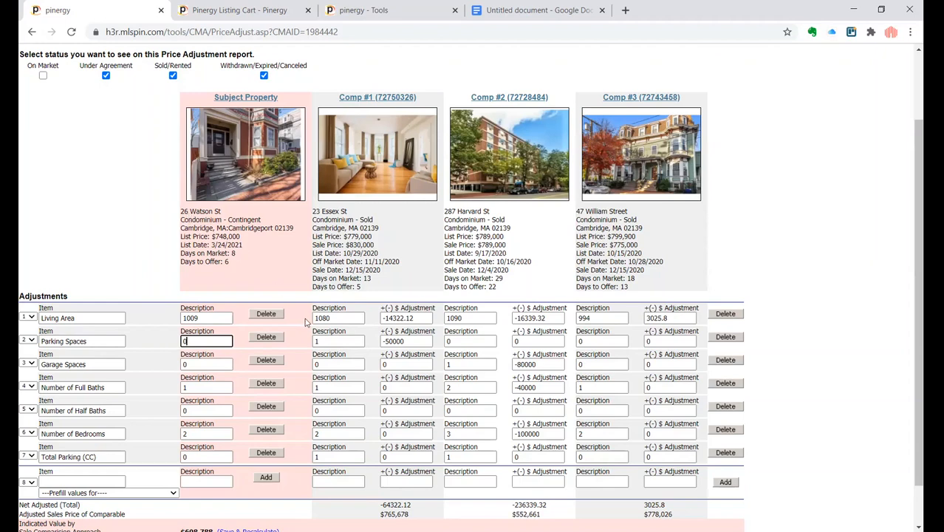
left_click(382, 341)
double_click(407, 341)
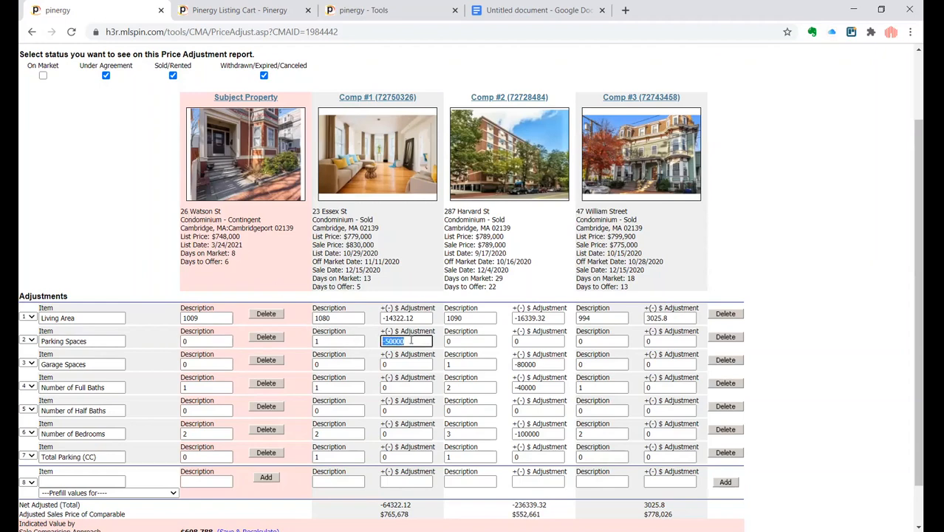
left_click(410, 341)
scroll(367, 454, "down", 1)
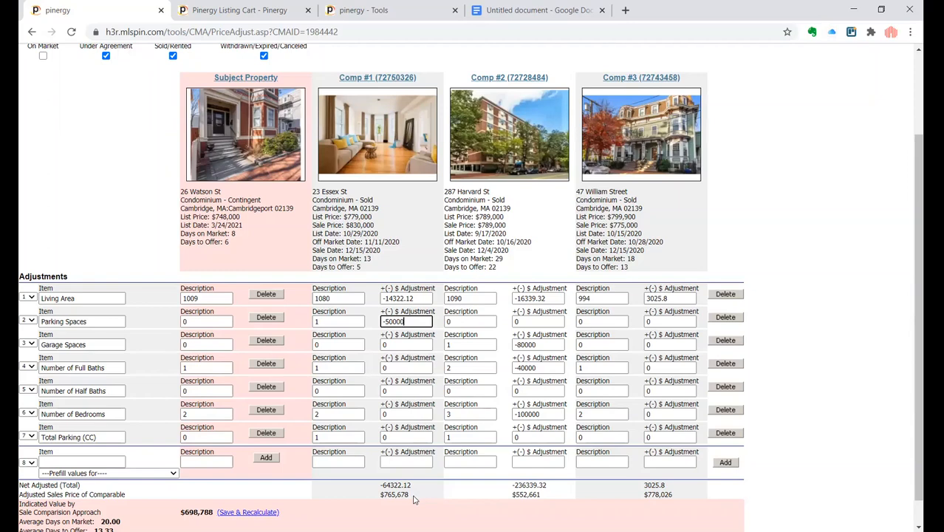
scroll(414, 499, "down", 2)
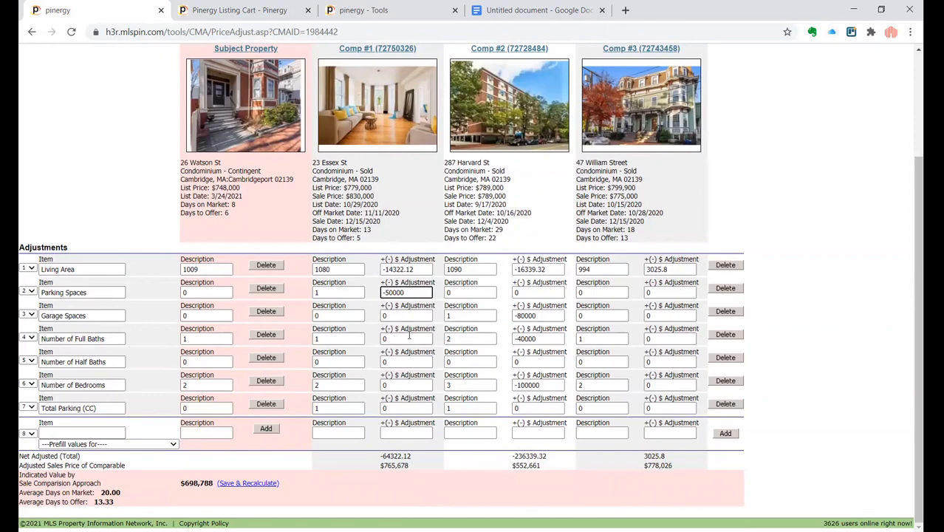
- Add an Off-Market Date adjustment row from the prefill values list
left_click(96, 447)
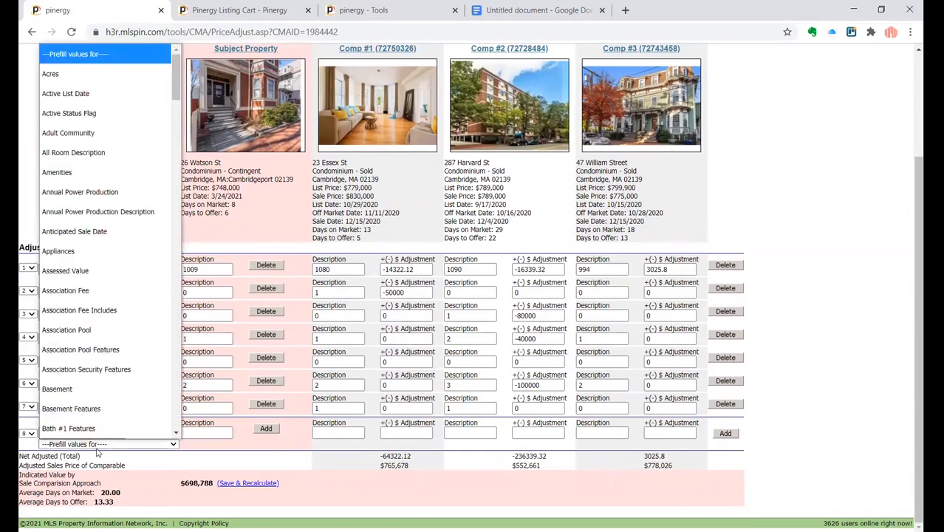
left_click(96, 451)
key("o")
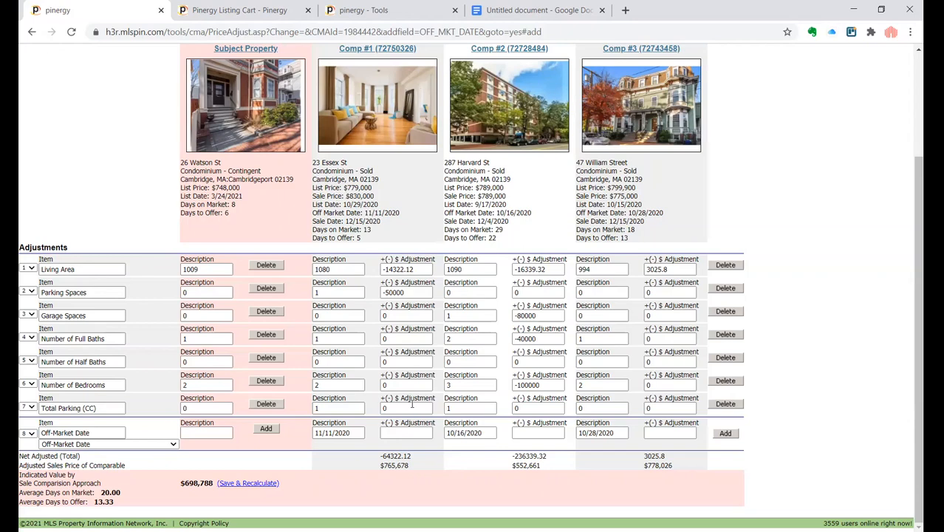
- Set the Off-Market Date adjustments to 40000, 50000 and 50000 for the three comps, then save and recalculate
left_click(390, 435)
type("40000")
key("Tab")
key("Tab")
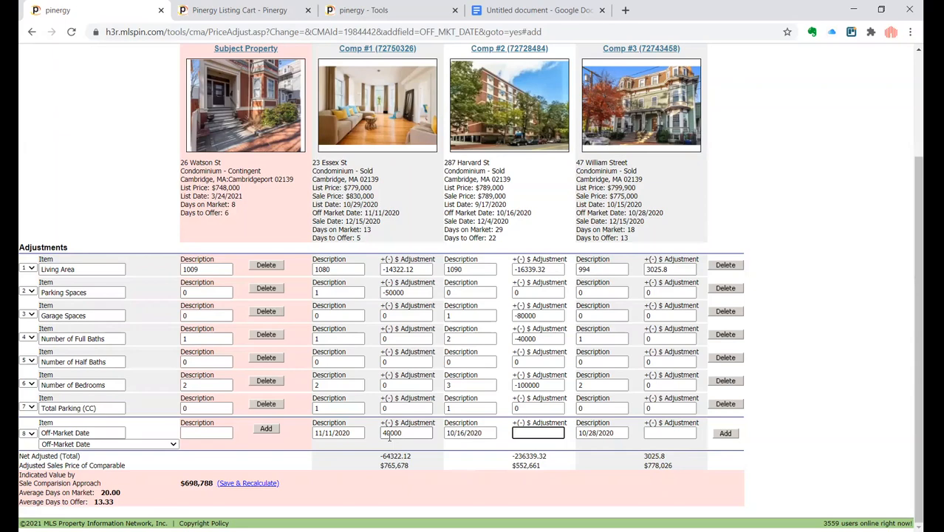
type("50000")
key("Tab")
key("Tab")
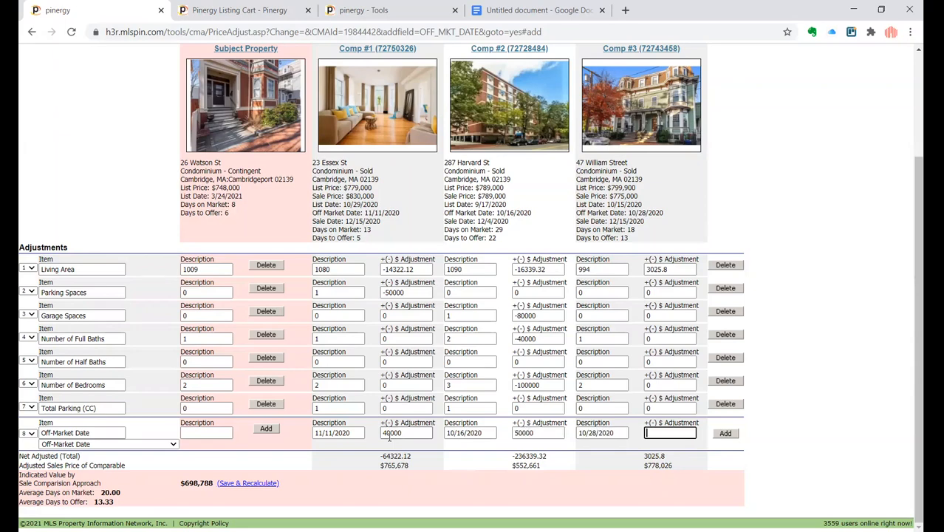
type("50000")
left_click(369, 480)
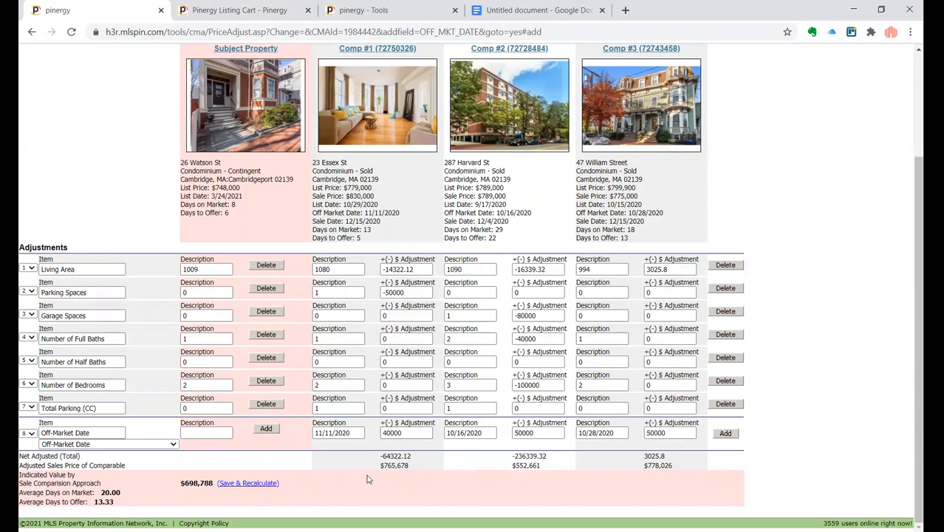
left_click(261, 490)
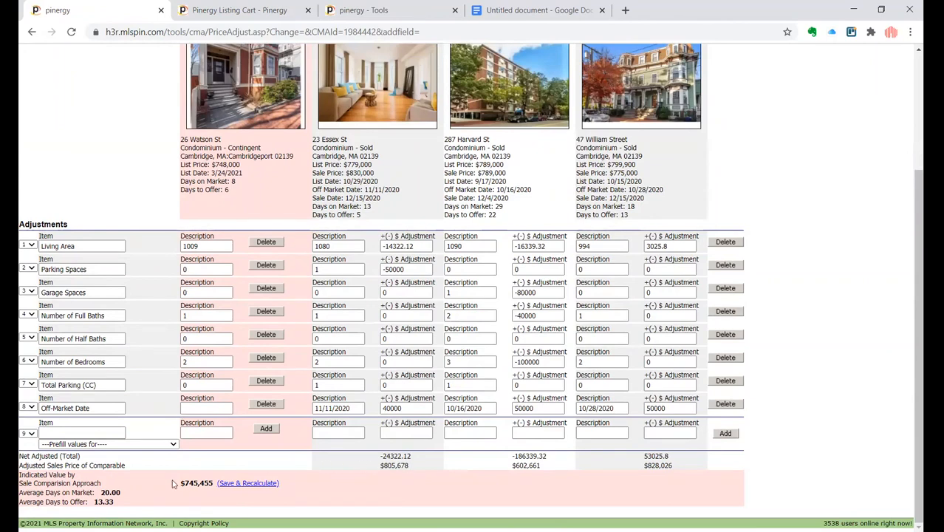
- Add a Cooling adjustment row from the prefill values list
left_click(108, 444)
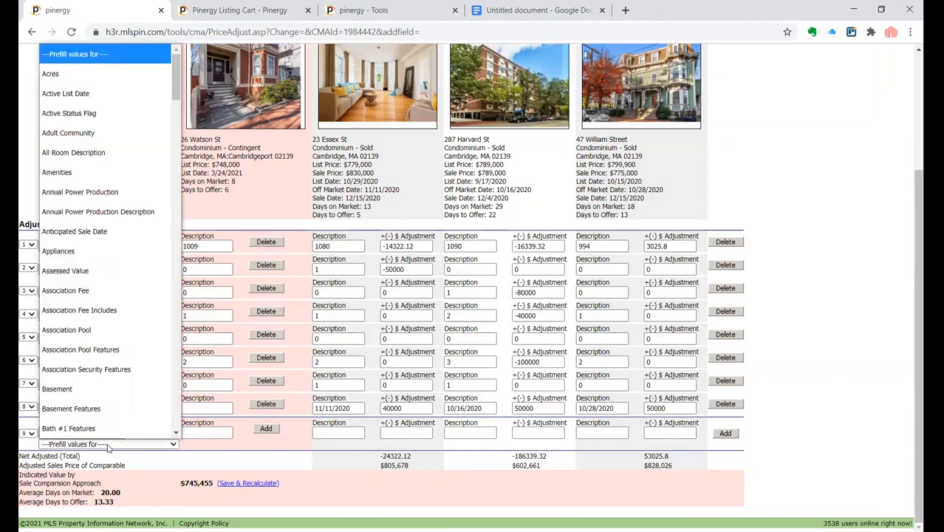
key("c")
key("o")
key("o")
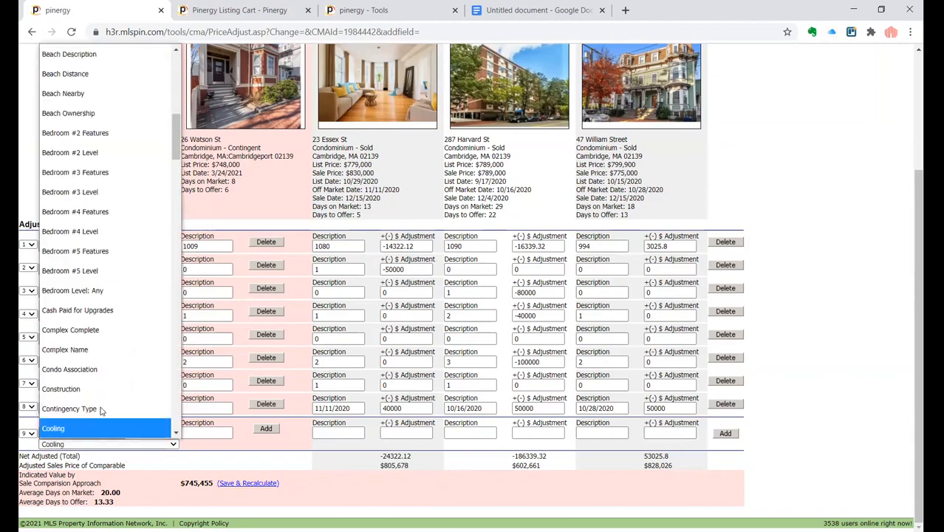
key("Return")
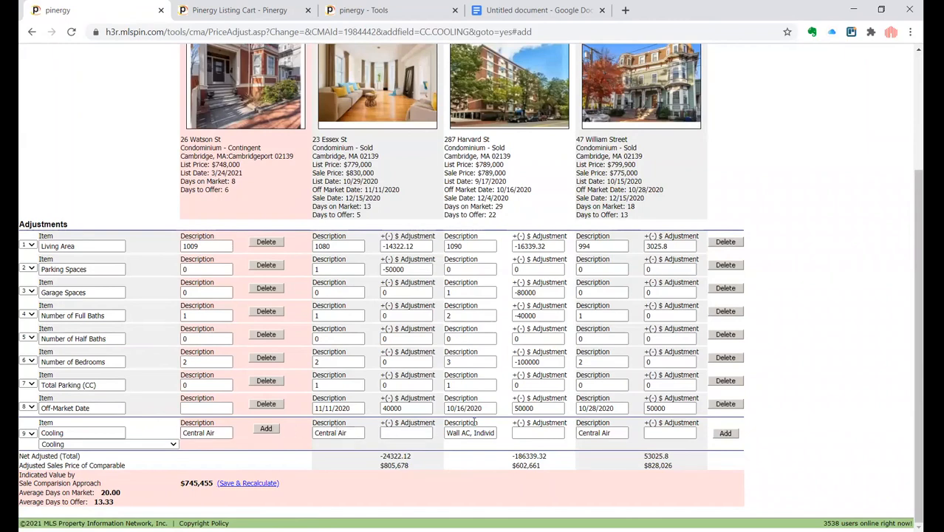
- Set Comp #2's cooling adjustment to 30000 and add the row
left_click(532, 435)
type("-30000")
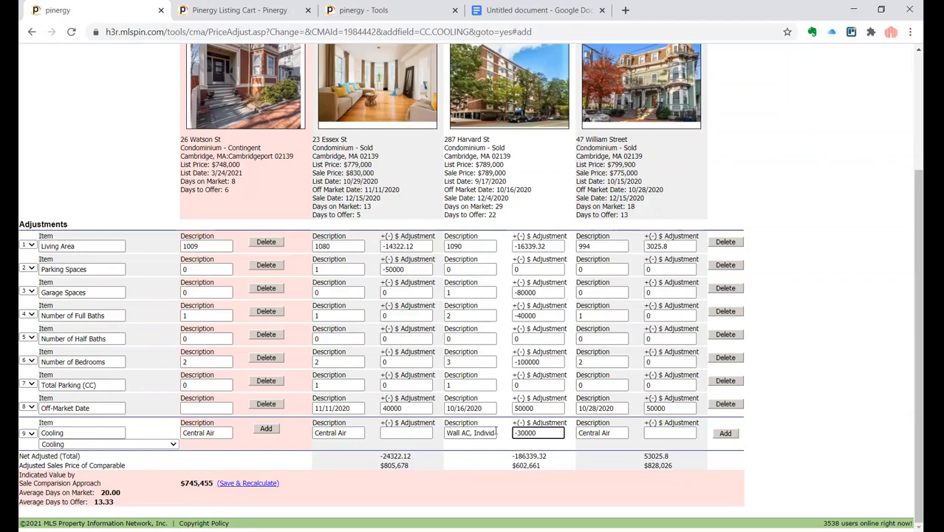
key("Home")
key("Delete")
left_click(266, 429)
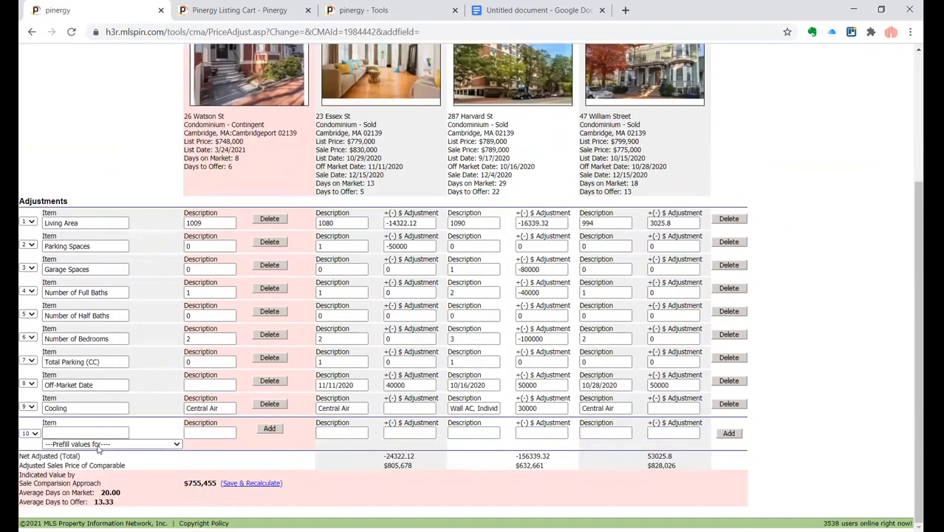
- Add a Kitchen Features adjustment row from the prefill values list
left_click(98, 444)
key("k")
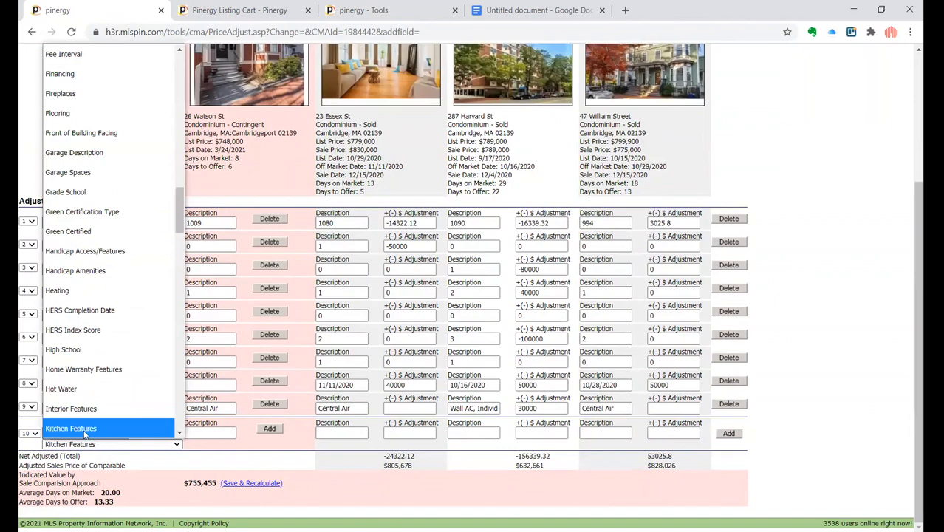
left_click(84, 431)
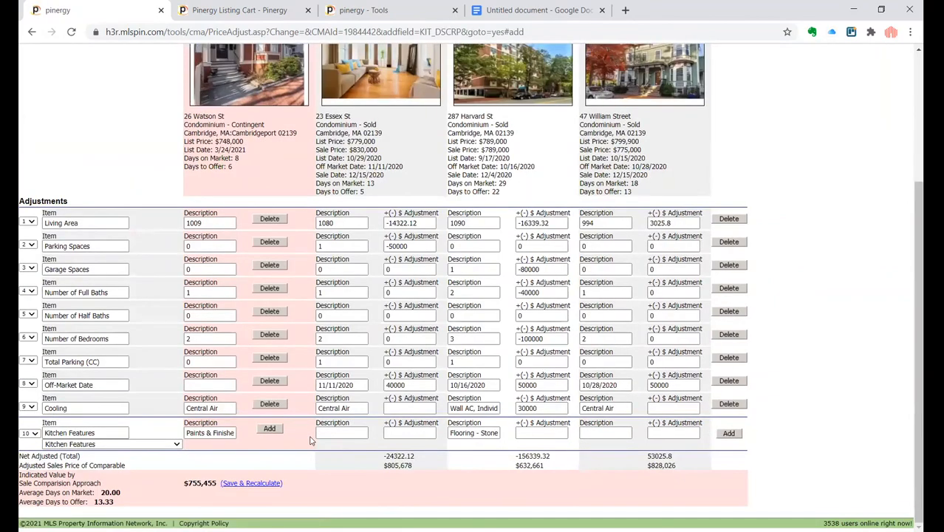
scroll(310, 441, "up", 2)
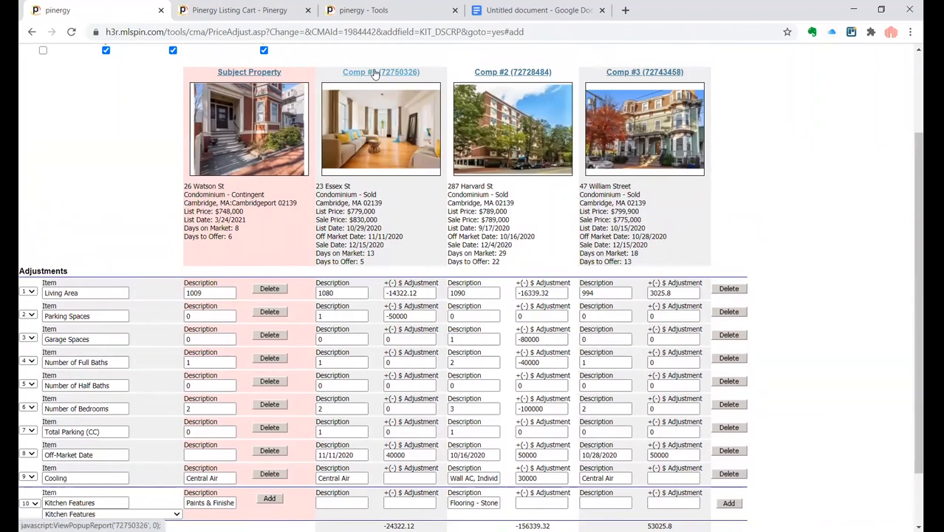
- Open the subject listing 72803651 from the listing cart and review its kitchen photos
key("ctrl+Tab")
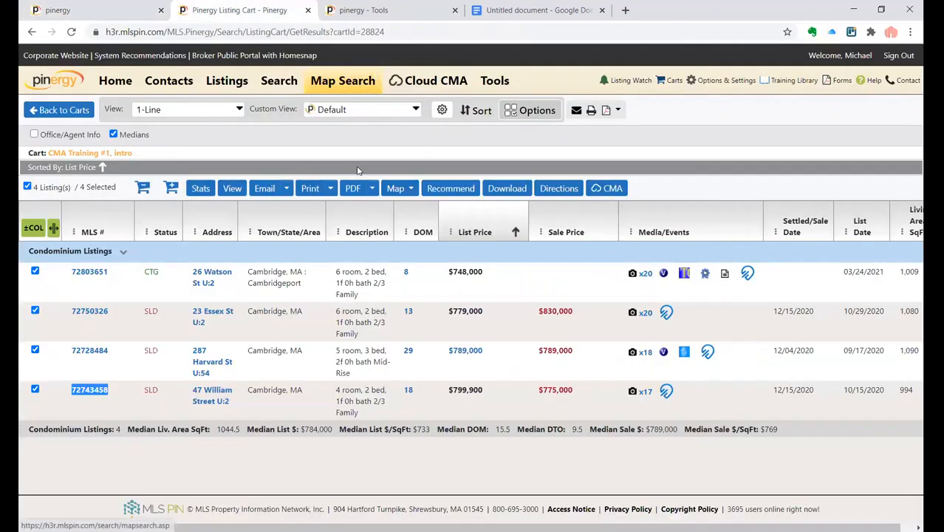
left_click(89, 272)
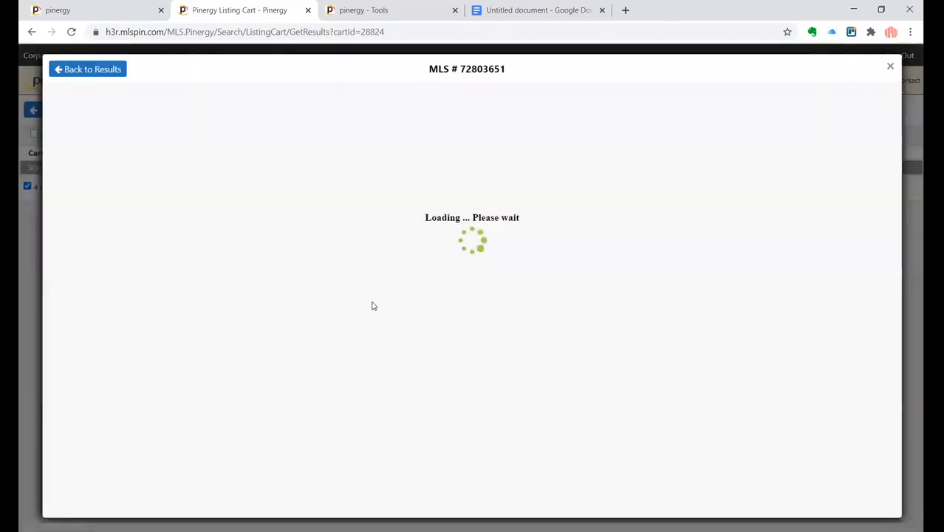
scroll(374, 305, "down", 15)
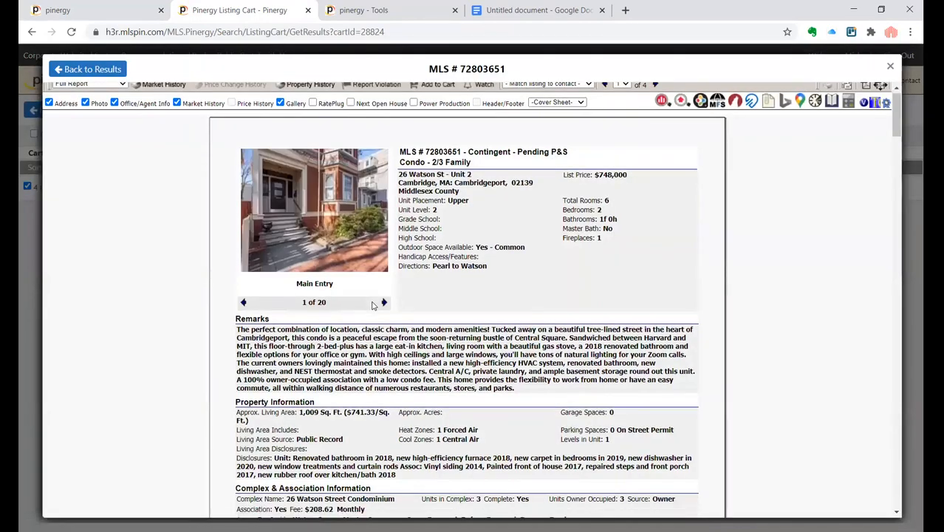
scroll(373, 306, "down", 5)
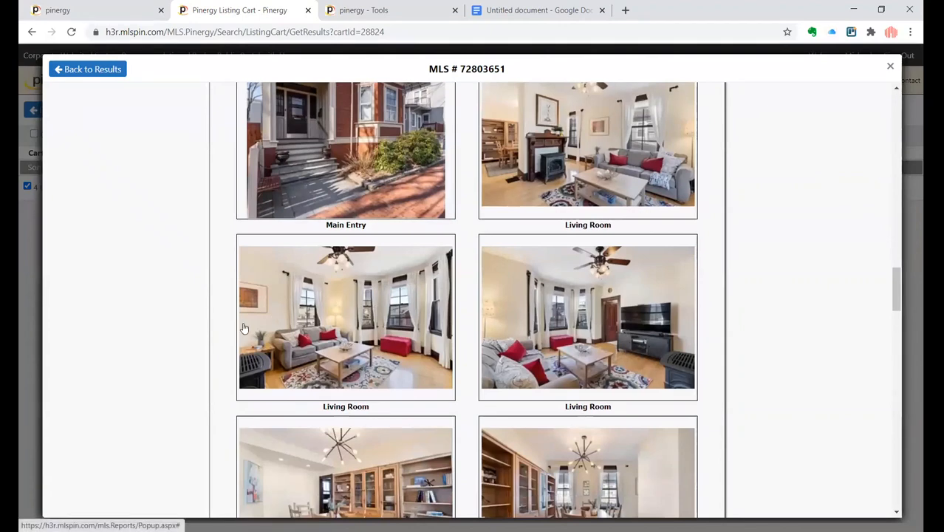
scroll(234, 321, "down", 5)
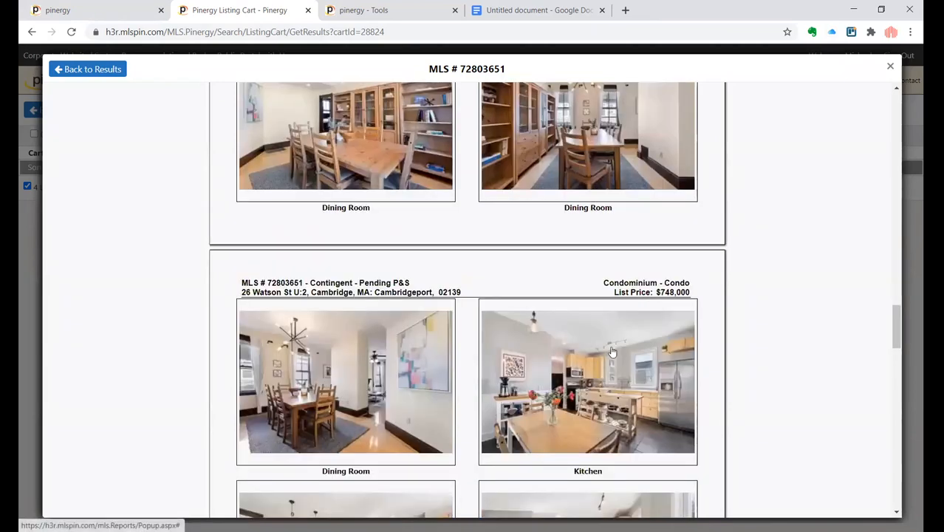
scroll(611, 353, "down", 2)
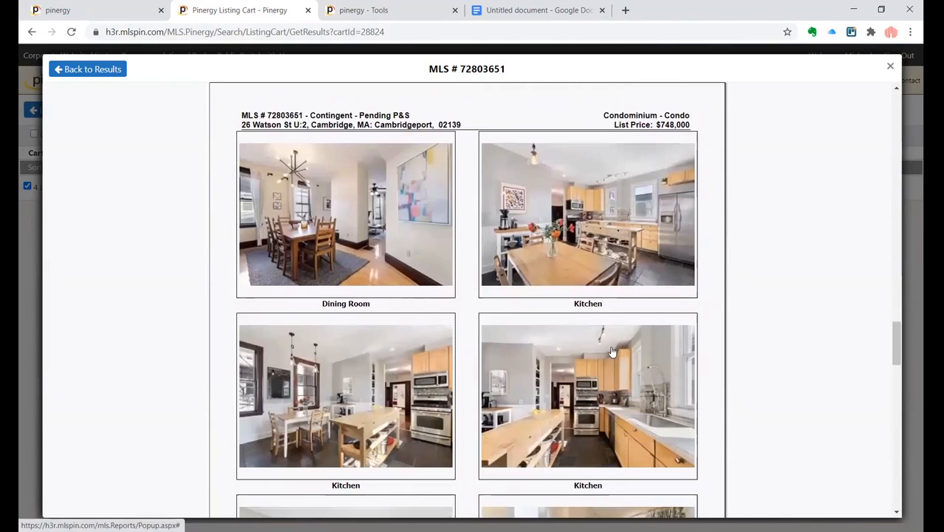
scroll(612, 352, "down", 1)
scroll(612, 352, "down", 1)
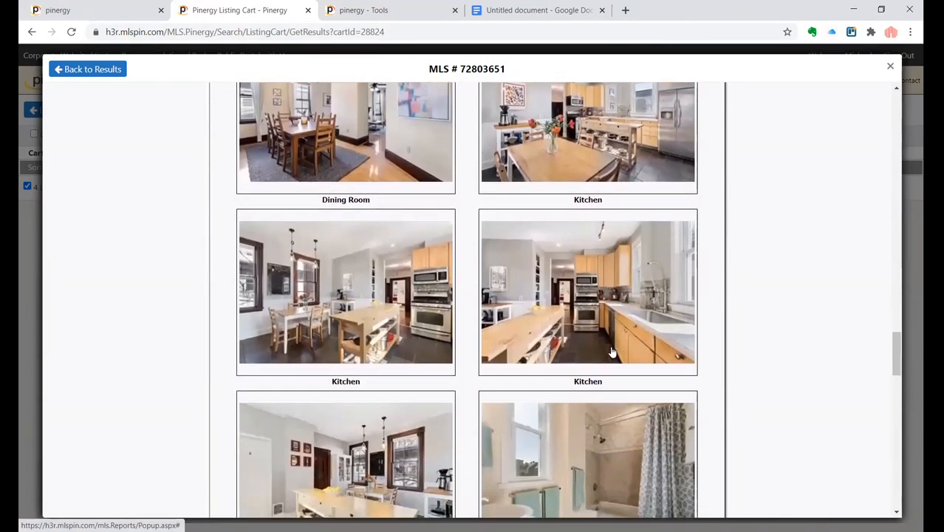
left_click(601, 324)
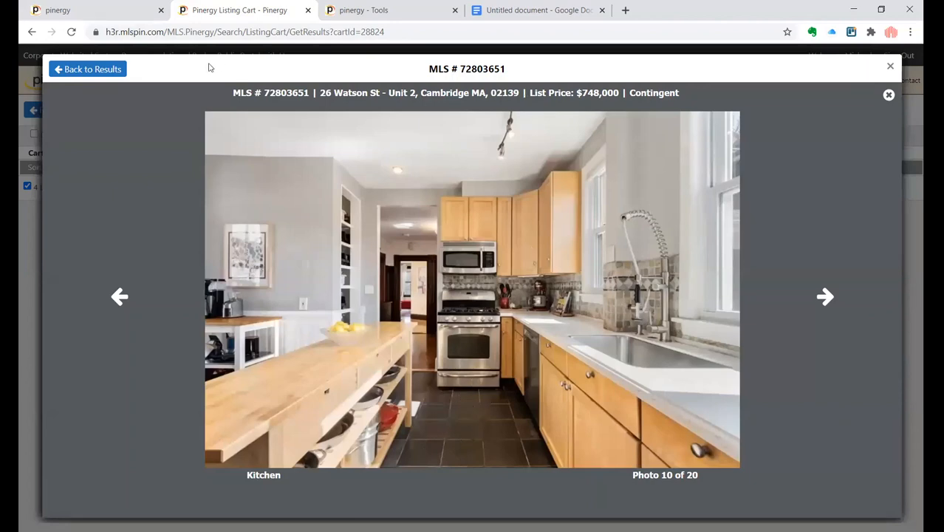
left_click(102, 70)
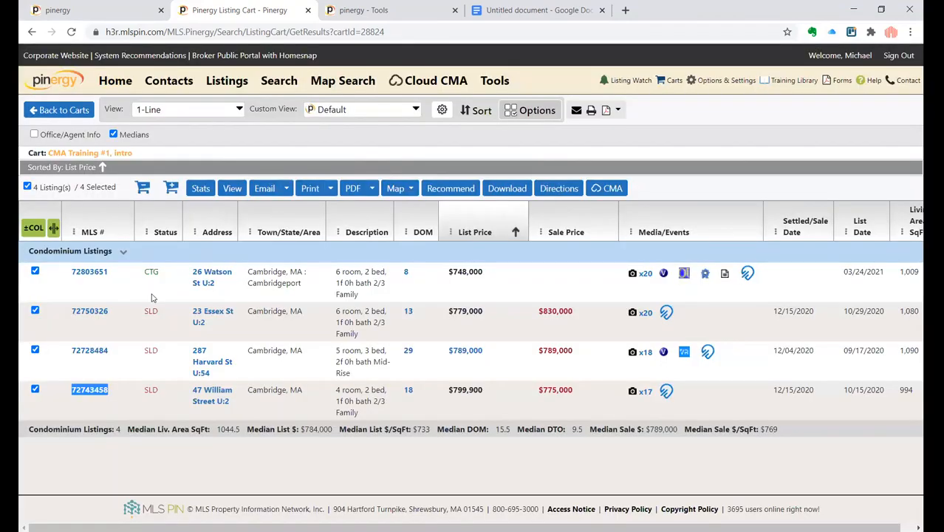
- Open comparable listing 72750326 from the cart and review its kitchen photos
left_click(92, 311)
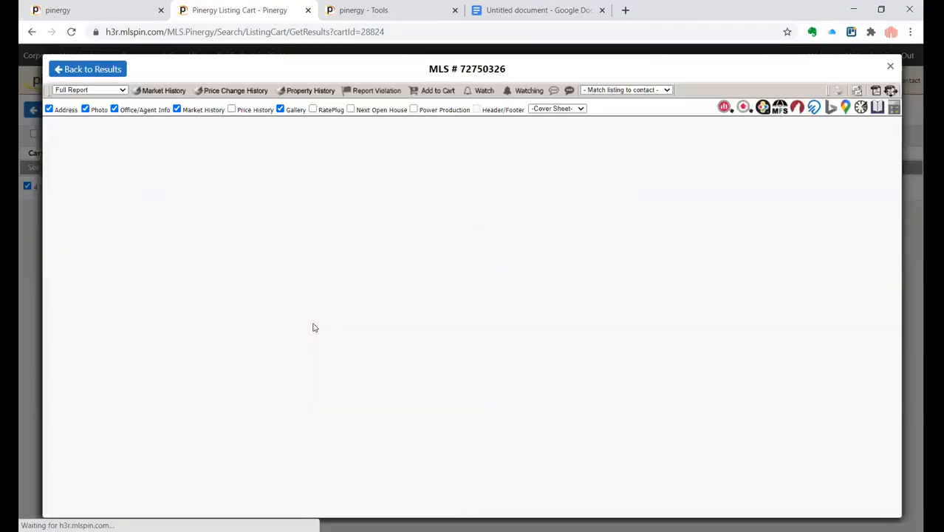
scroll(419, 371, "down", 15)
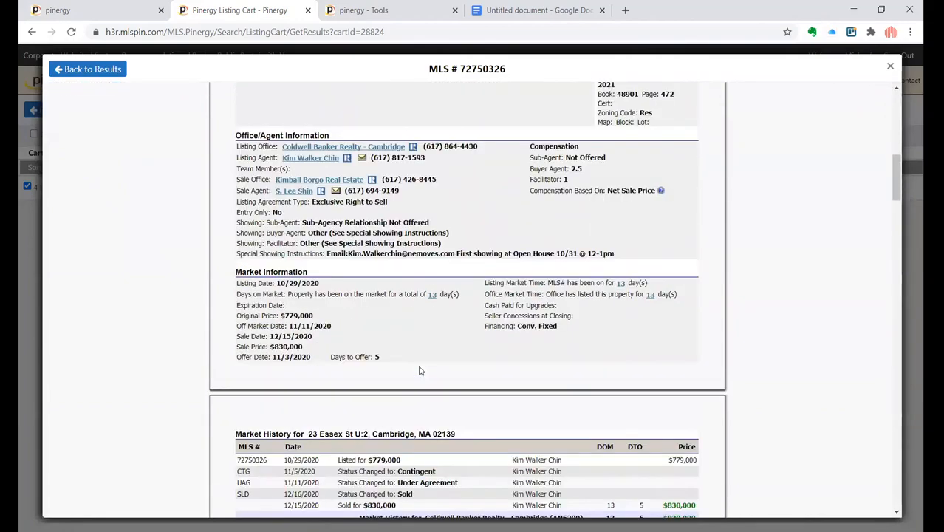
scroll(420, 371, "down", 4)
scroll(420, 371, "down", 1)
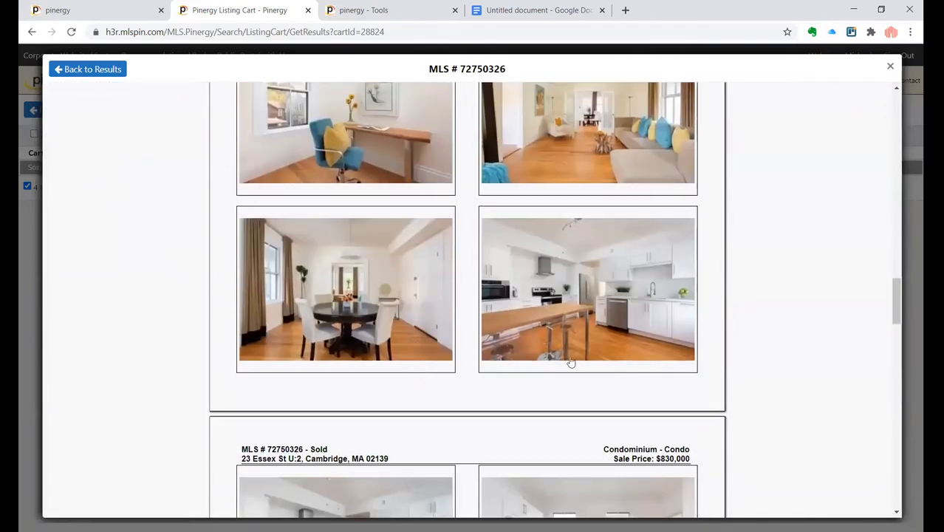
scroll(589, 368, "down", 2)
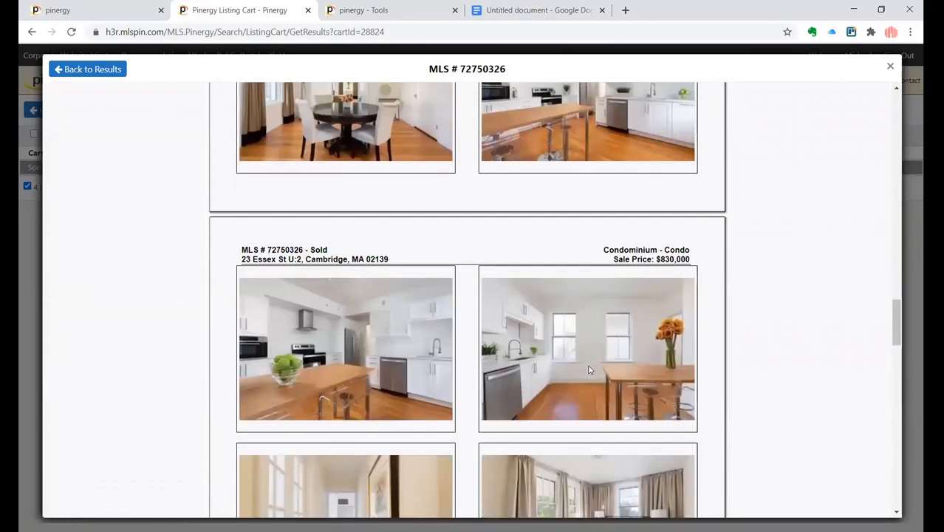
scroll(584, 373, "down", 2)
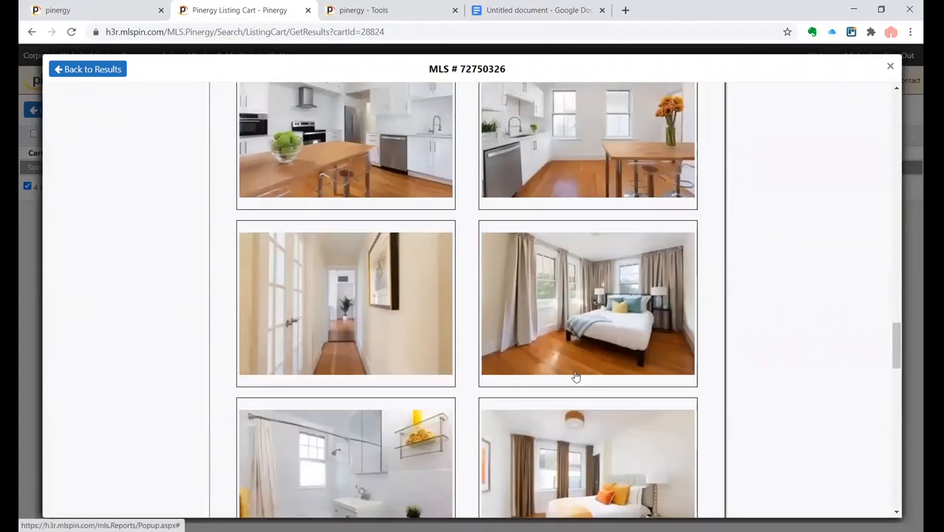
scroll(575, 376, "up", 1)
scroll(575, 376, "up", 2)
left_click(422, 347)
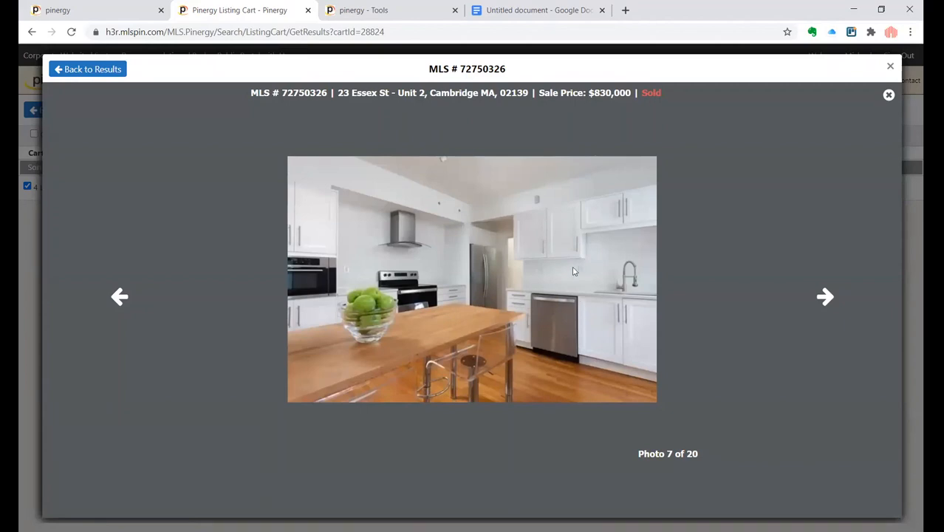
left_click(102, 69)
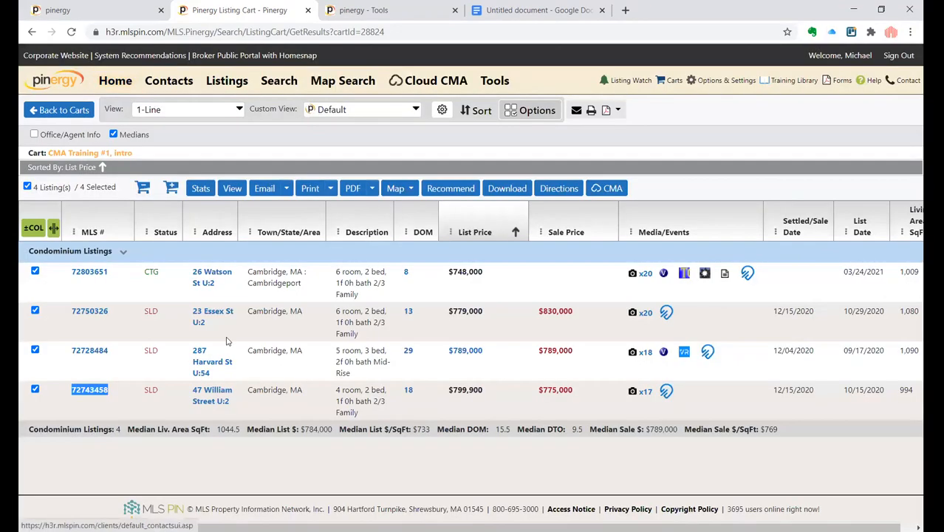
- Open comparable listing 72750326 from the cart, read its remarks and features, and return to the CMA adjustments page
left_click(89, 311)
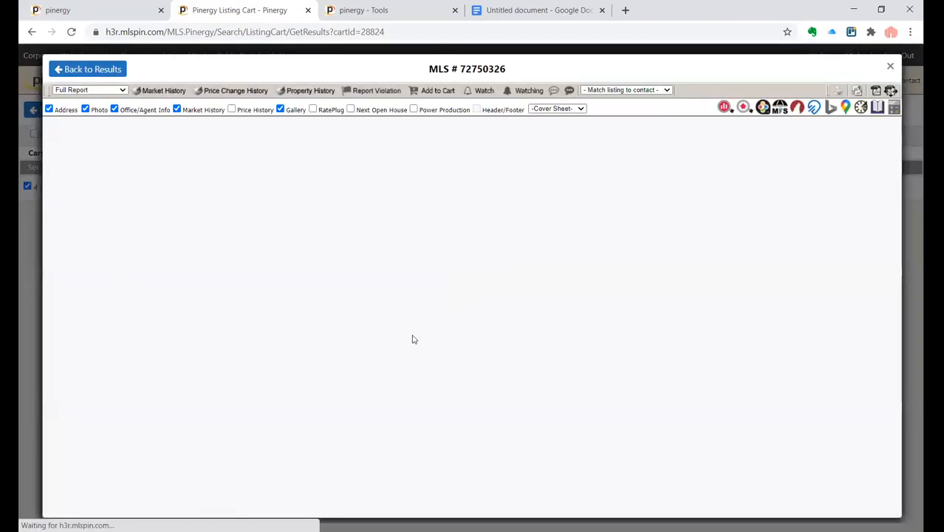
scroll(404, 375, "down", 3)
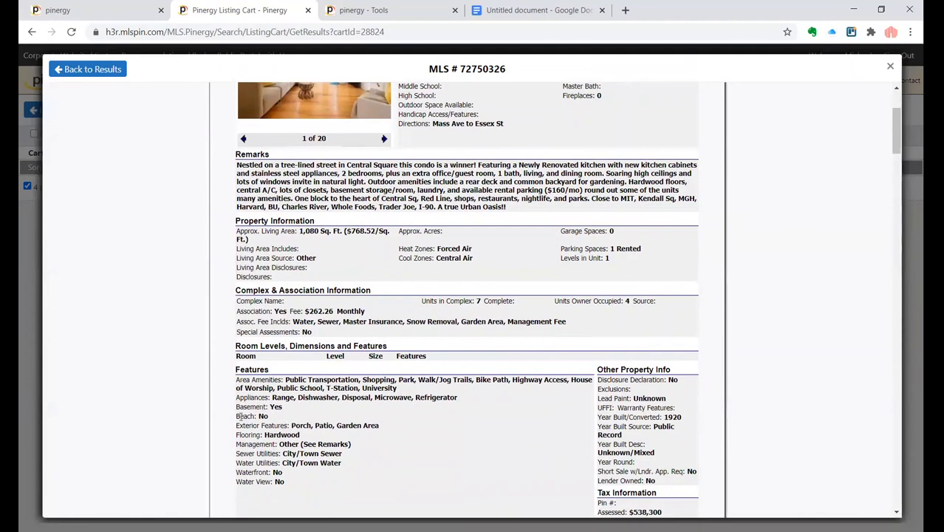
scroll(284, 420, "down", 4)
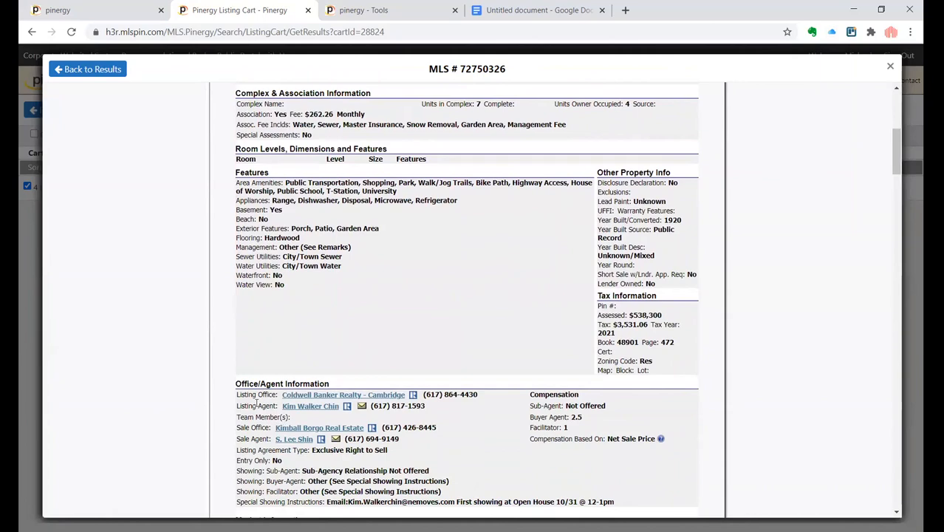
scroll(256, 403, "up", 3)
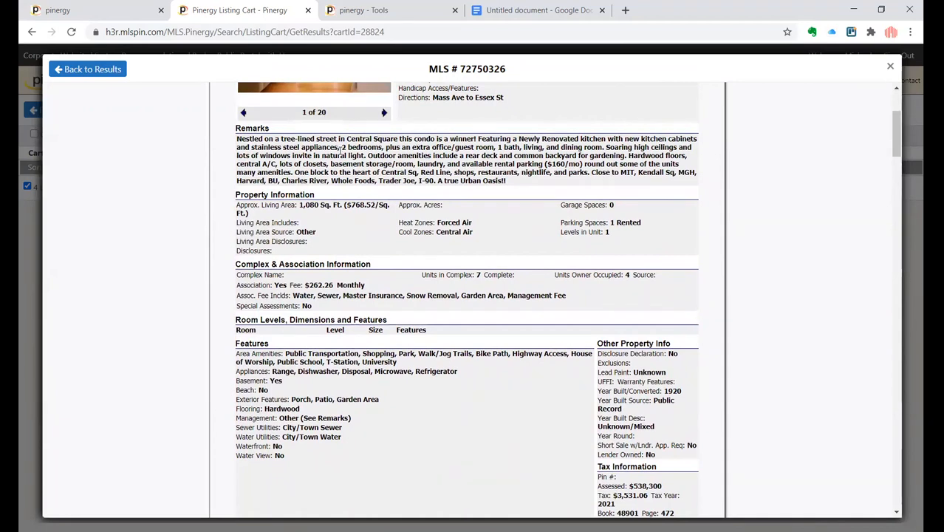
left_click(103, 70)
left_click(100, 10)
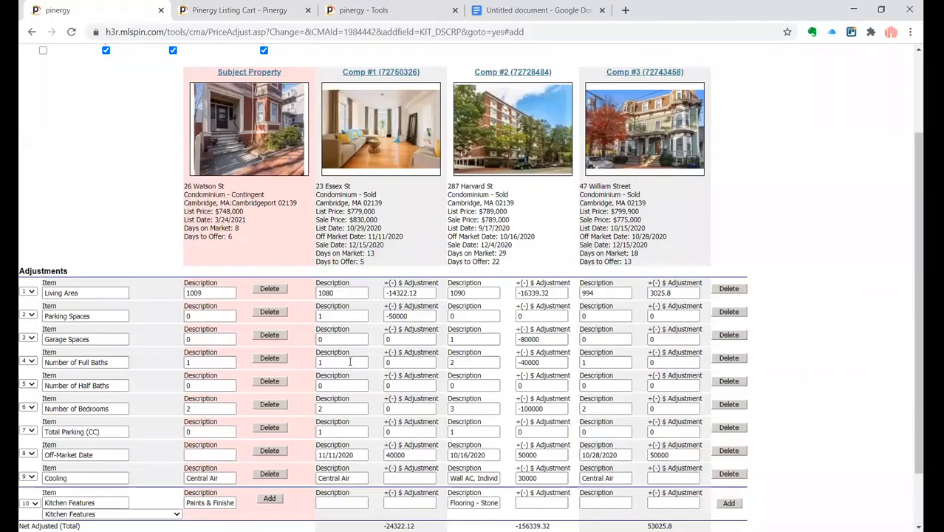
- Replace the subject property's kitchen description with "older, livable, plastic counters"
left_click(218, 502)
key("ctrl+a")
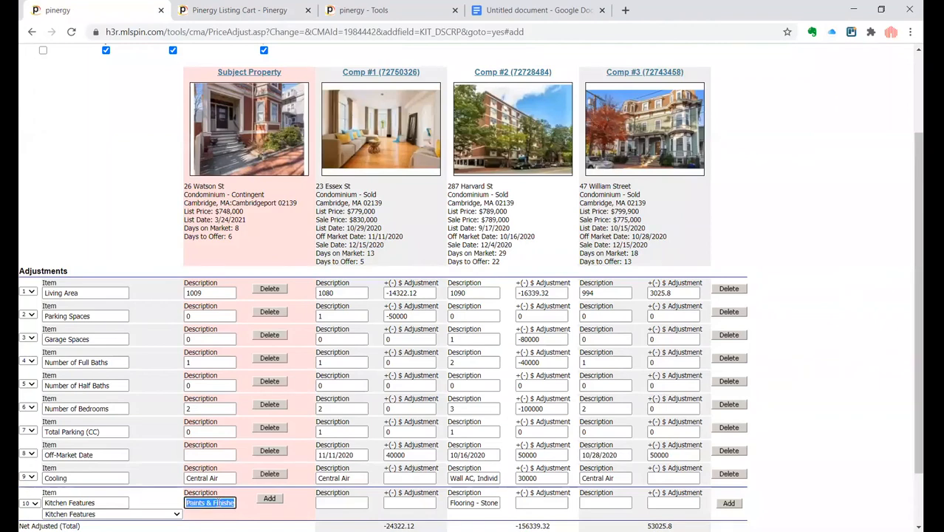
type("older, livable, plastic counters")
key("Tab")
key("Tab")
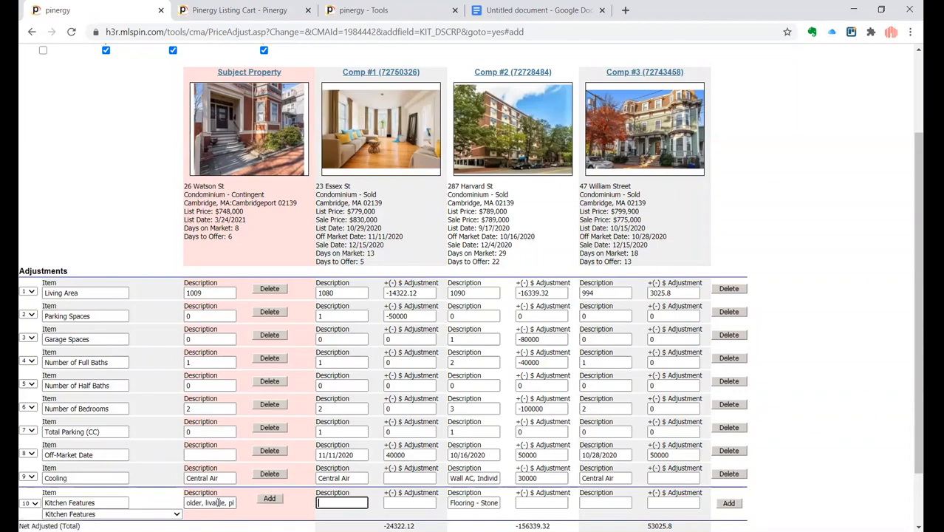
- Describe Comp #1's kitchen as stone counters but similar, give it a -15000 adjustment, and add the Kitchen Features row
type("Stone counters, newer,")
key("BackSpace")
key("BackSpace")
key("BackSpace")
type("but similar")
key("Tab")
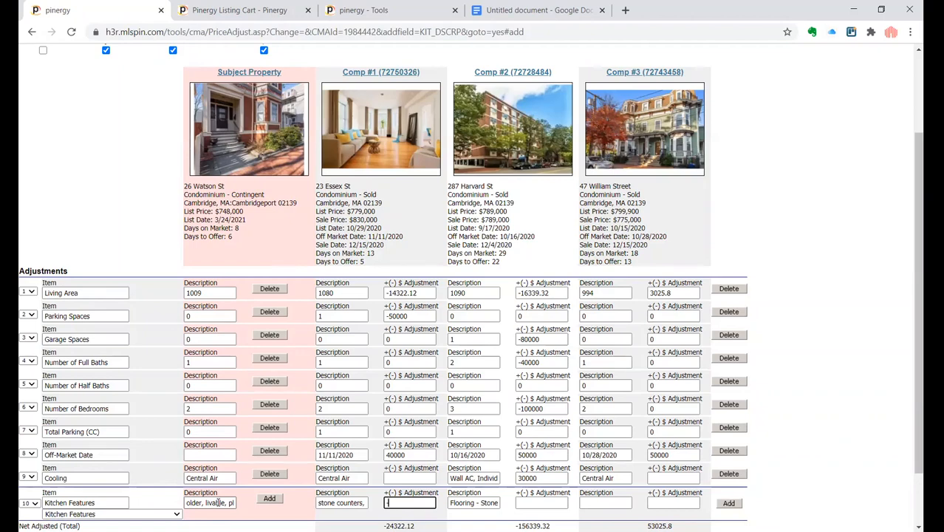
type("15000")
scroll(375, 481, "down", 1)
left_click(266, 484)
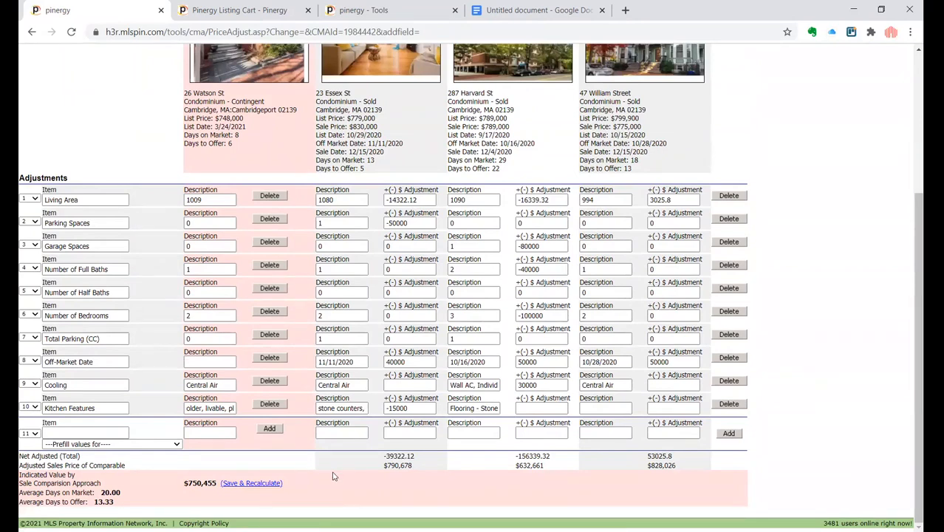
scroll(333, 477, "up", 1)
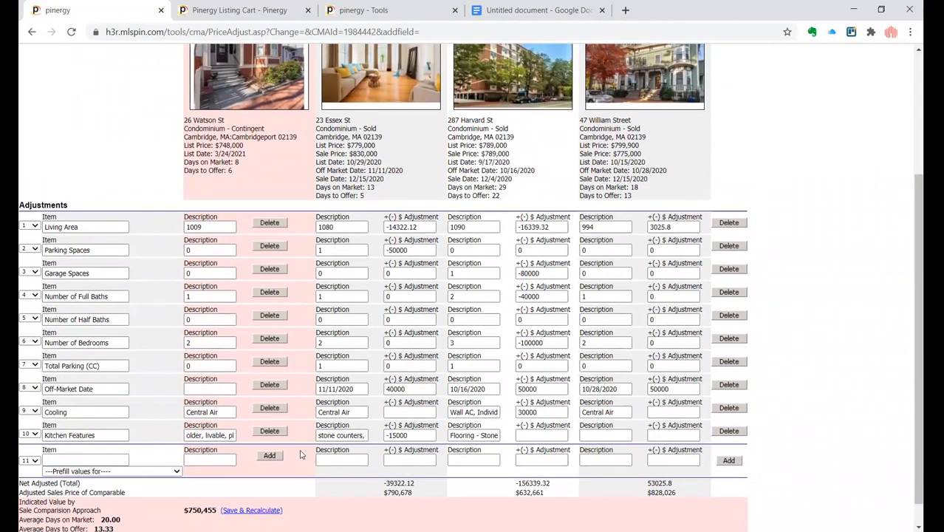
scroll(301, 454, "down", 1)
scroll(301, 454, "down", 1)
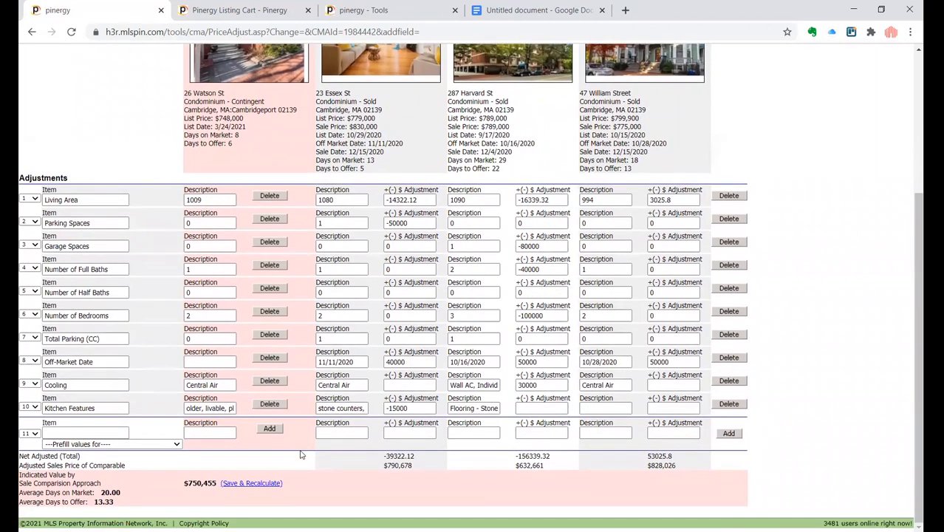
scroll(301, 455, "up", 1)
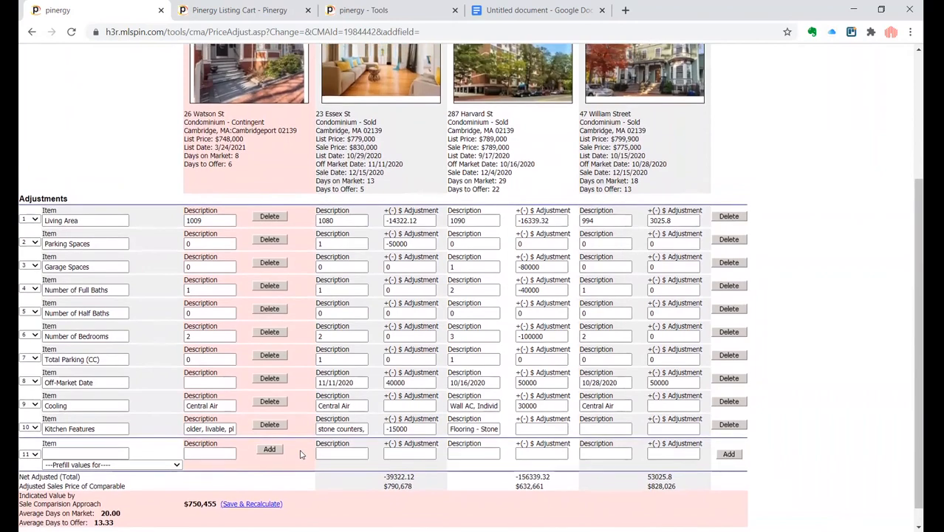